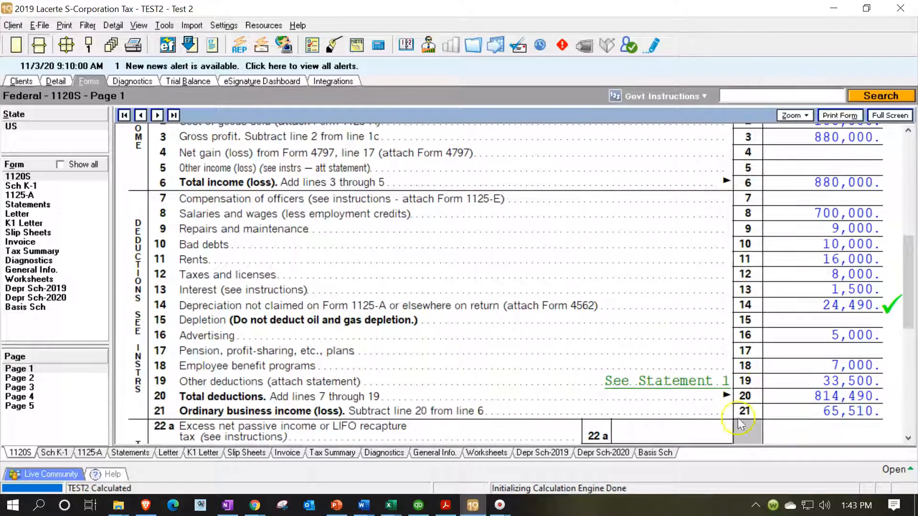
Switch to the Trial Balance S Corp workbook in Excel and check the adjusted Net Income on the Entry 3 Charity sheet
mouse_move(389, 502)
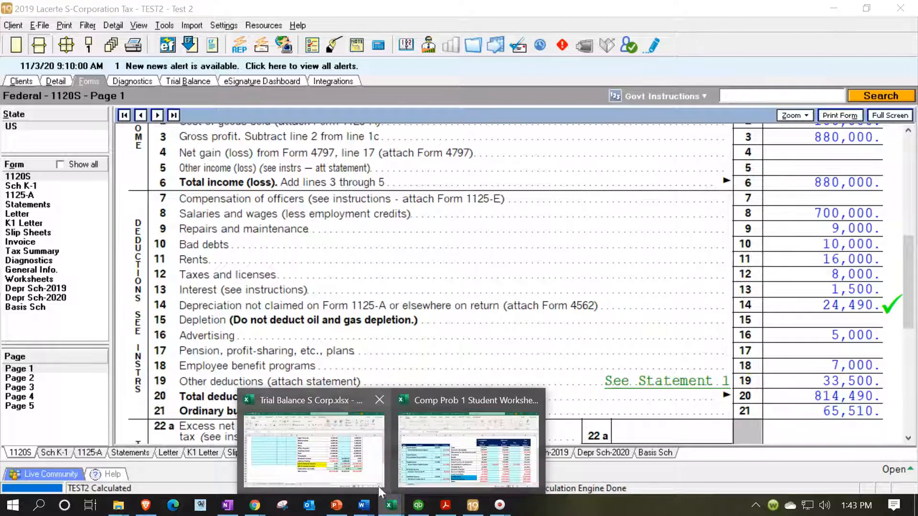
left_click(362, 469)
left_click(759, 391)
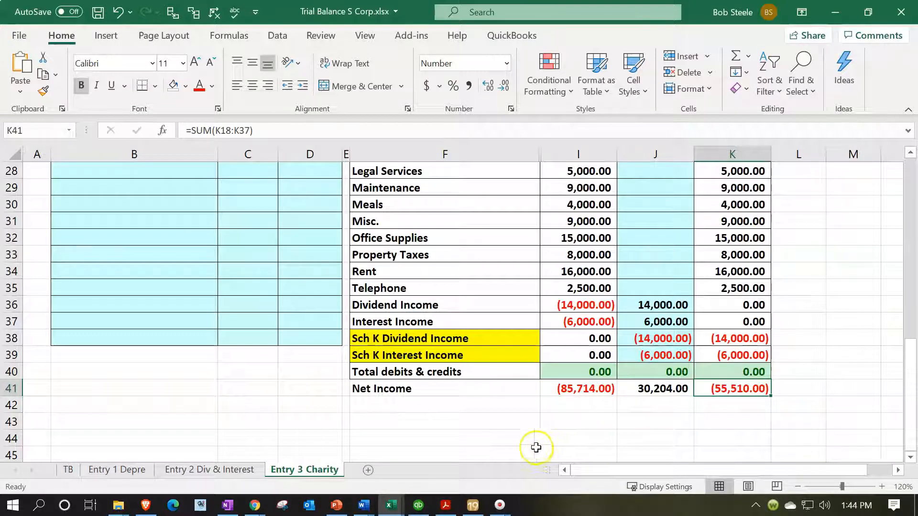
Switch back to Lacerte and examine Schedule K on page 3 of Form 1120S down to charitable contributions, line 12a
left_click(471, 506)
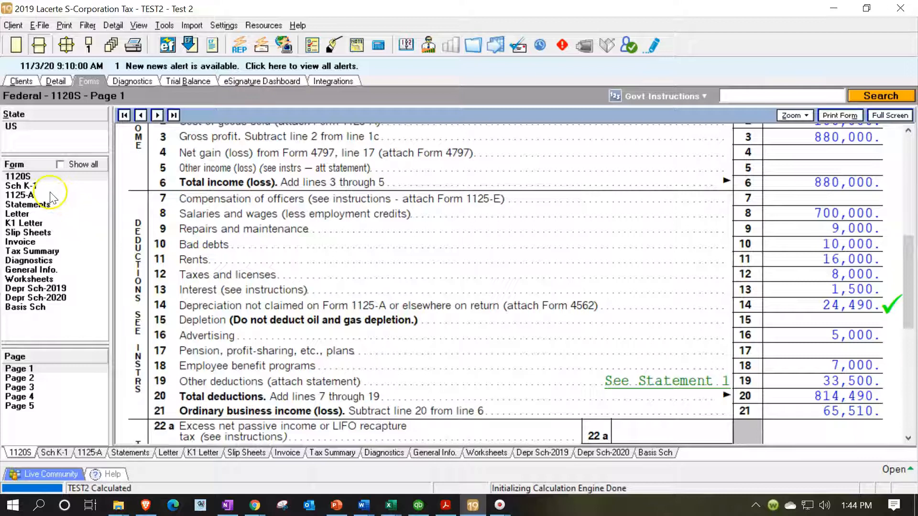
left_click(27, 387)
scroll(372, 311, "down", 3)
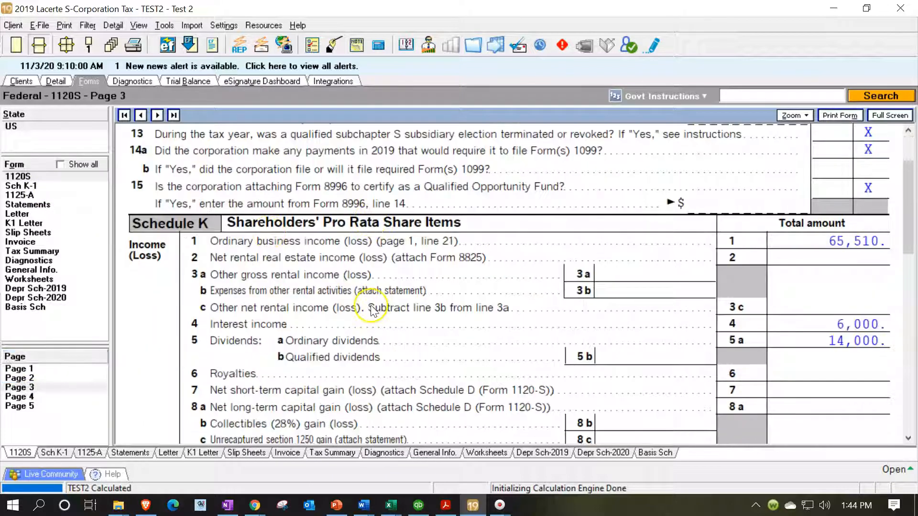
scroll(371, 311, "down", 3)
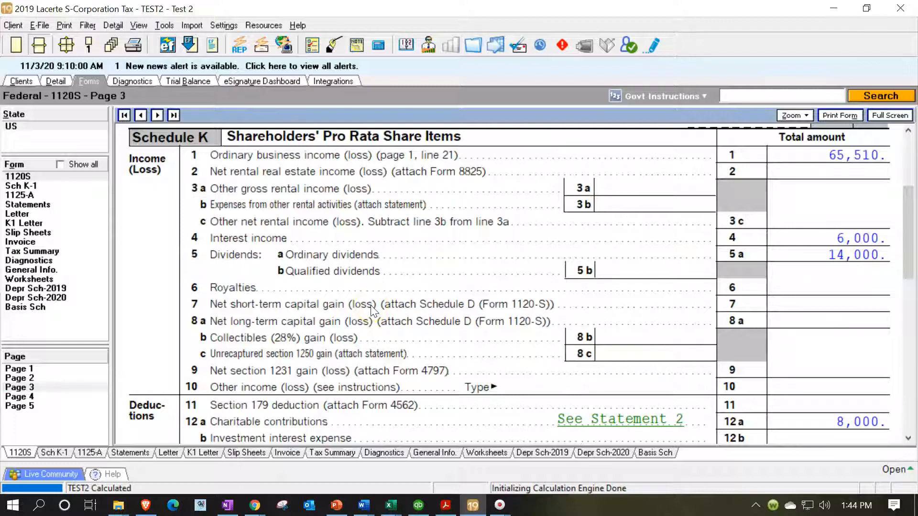
scroll(372, 310, "down", 3)
left_click(804, 329)
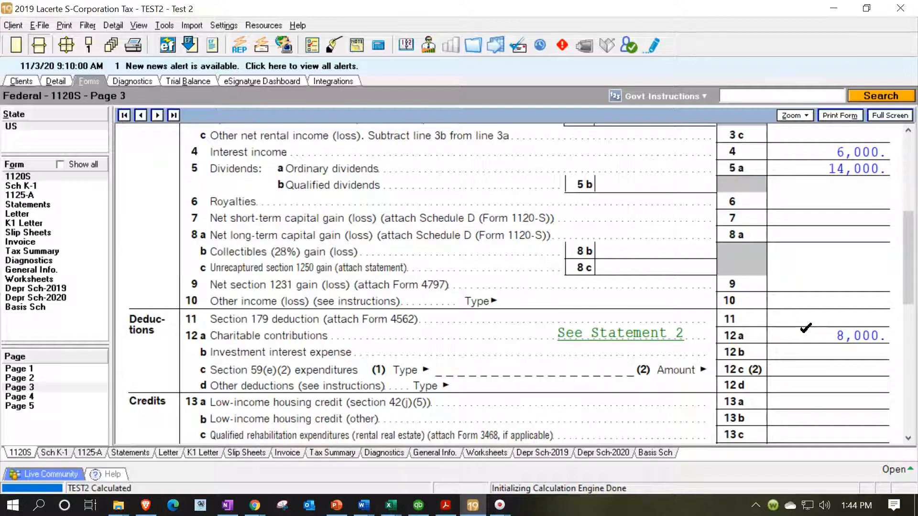
Switch to the Excel trial balance and check the Charitable Contributions amount in I24
mouse_move(389, 502)
left_click(306, 471)
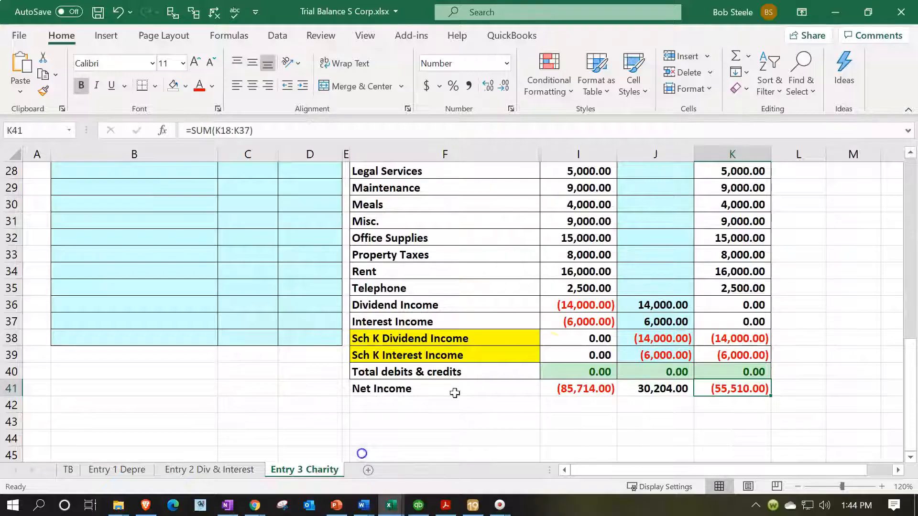
scroll(547, 348, "up", 3)
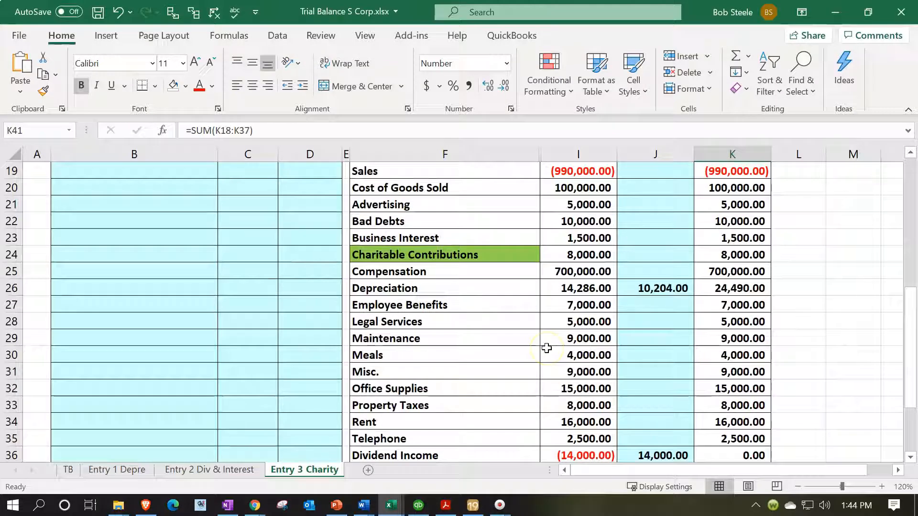
left_click(586, 258)
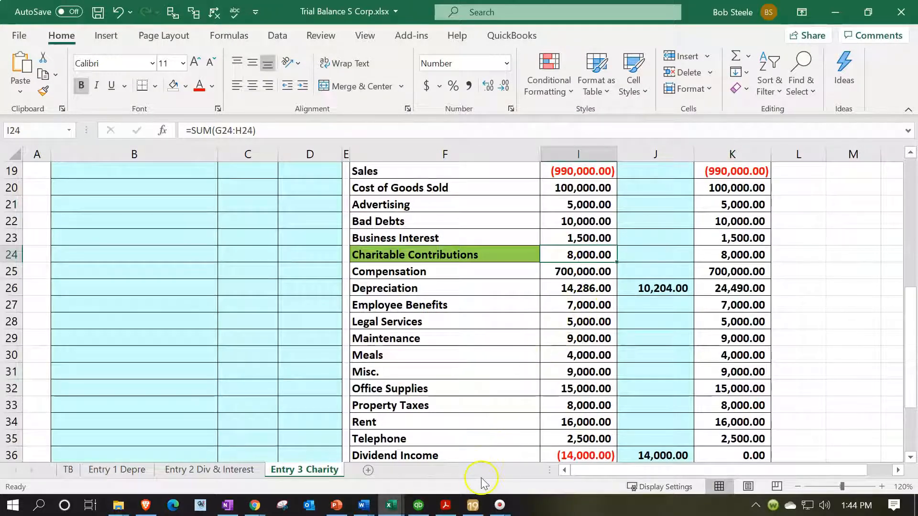
Return to Lacerte and examine line 12, Other deductions, on the Schedule K-1 of Owner 1 and Owner 2
left_click(472, 505)
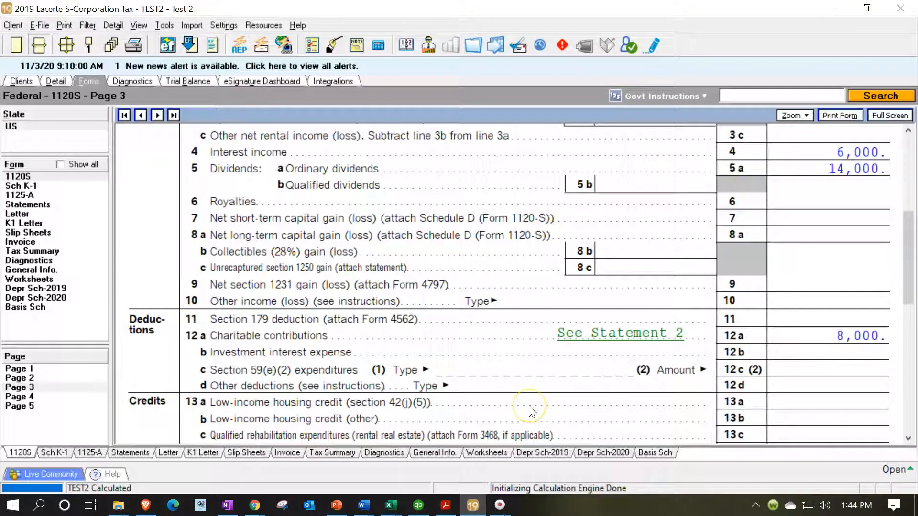
left_click(51, 185)
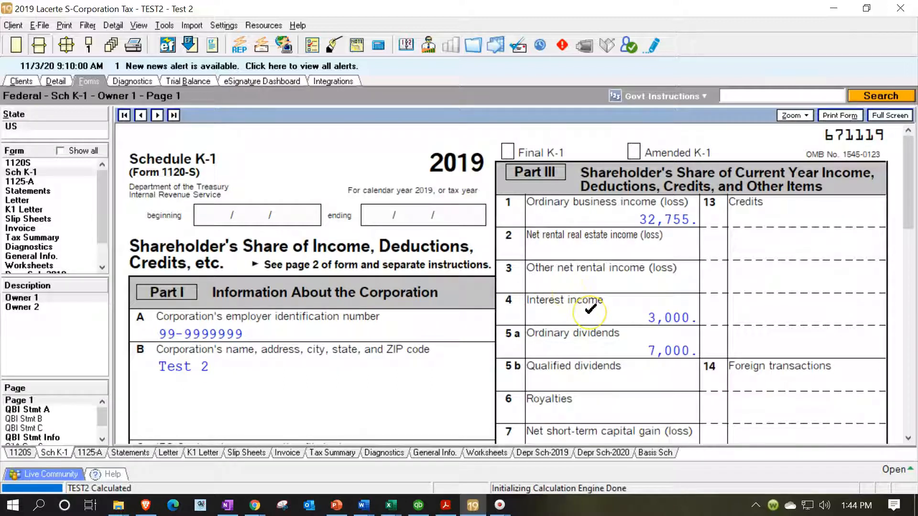
scroll(590, 309, "down", 5)
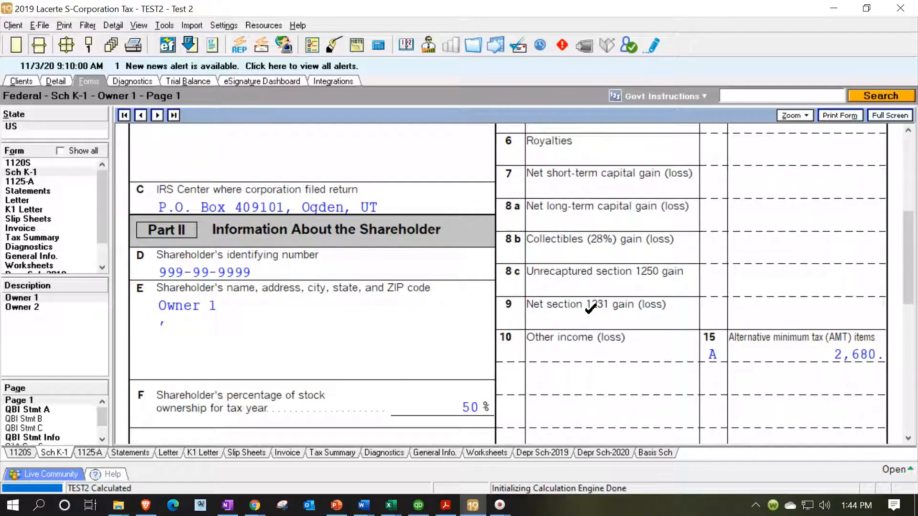
scroll(590, 311, "down", 3)
left_click(603, 366)
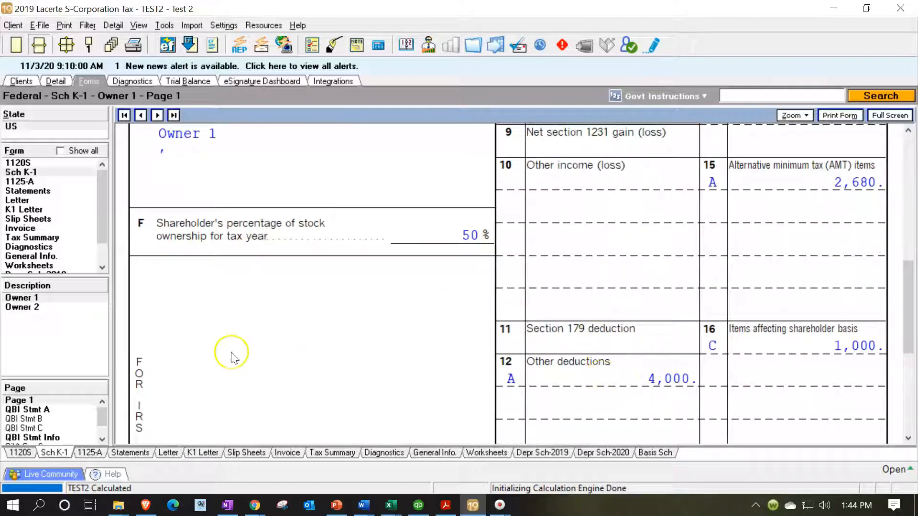
left_click(30, 309)
scroll(512, 308, "down", 12)
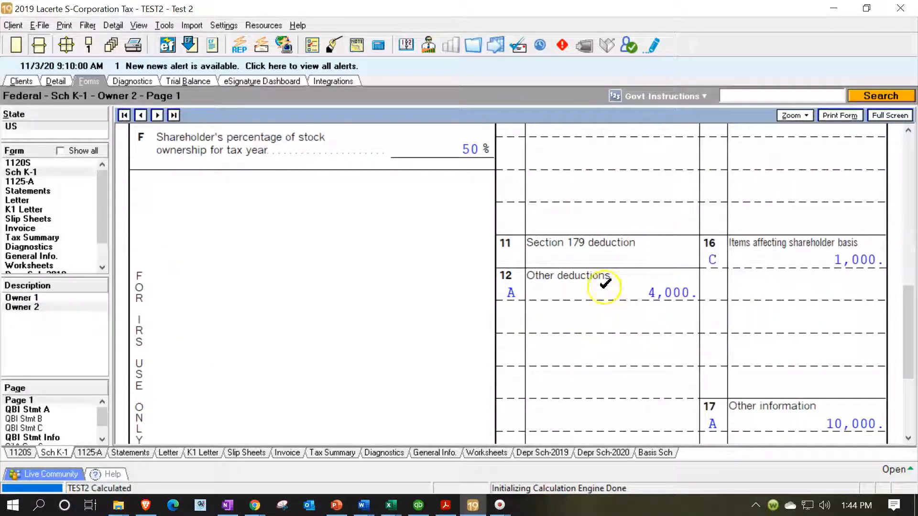
Switch to QuickBooks and locate the Charitable Contributions account in the Chart of Accounts
left_click(418, 504)
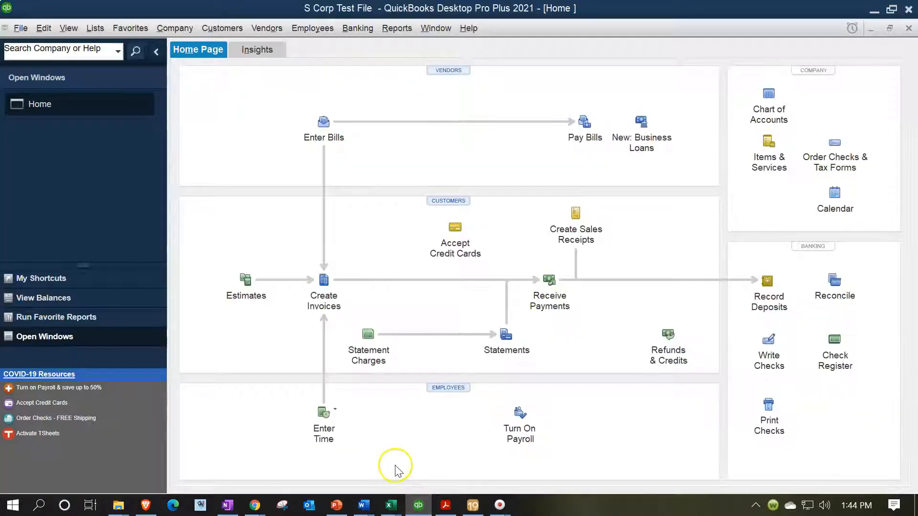
left_click(101, 36)
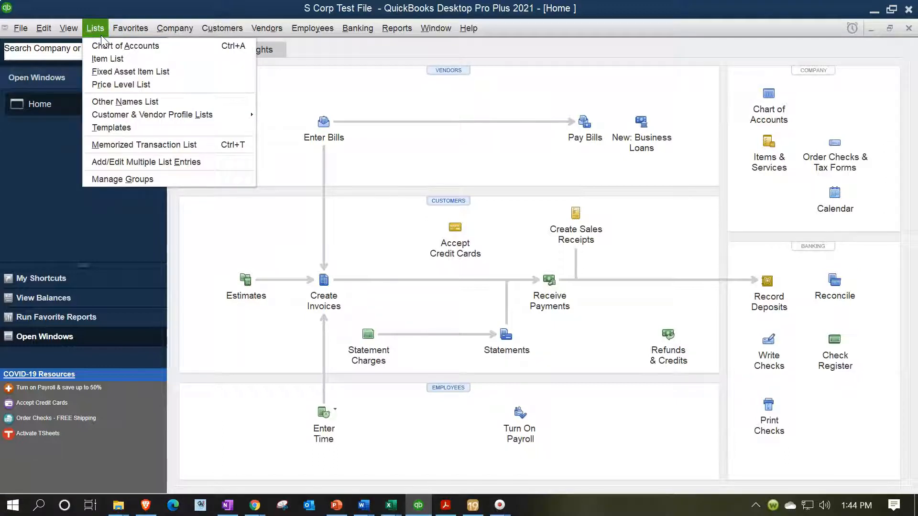
left_click(109, 46)
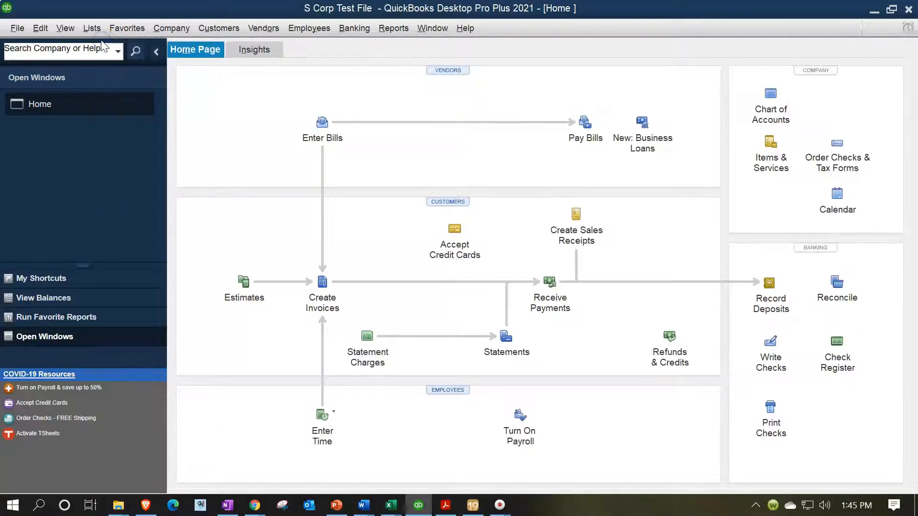
scroll(301, 315, "down", 3)
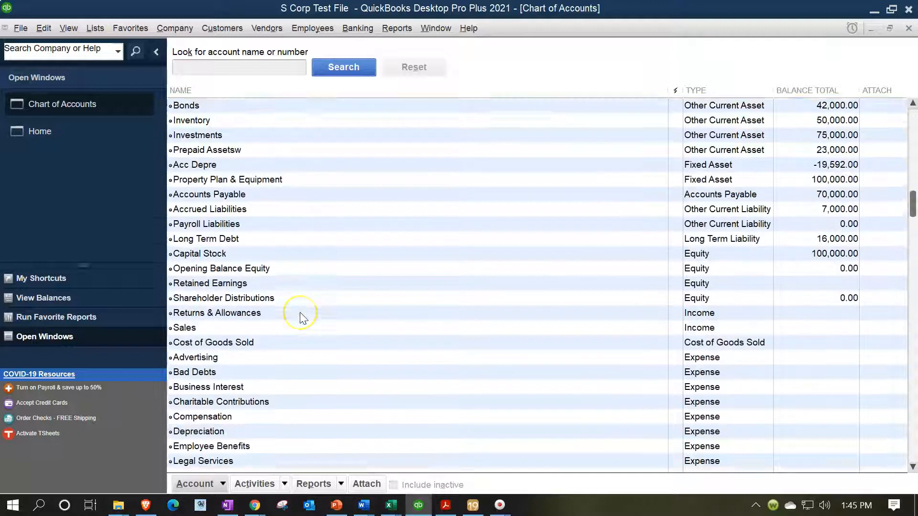
left_click(300, 313)
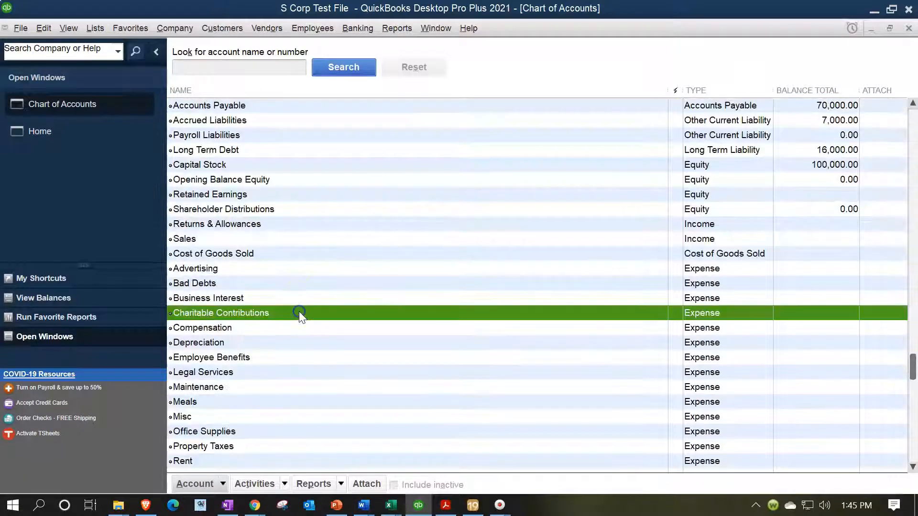
Open the Charitable Contributions account for editing, examine its Tax-Line Mapping options, and close it without changes
right_click(327, 313)
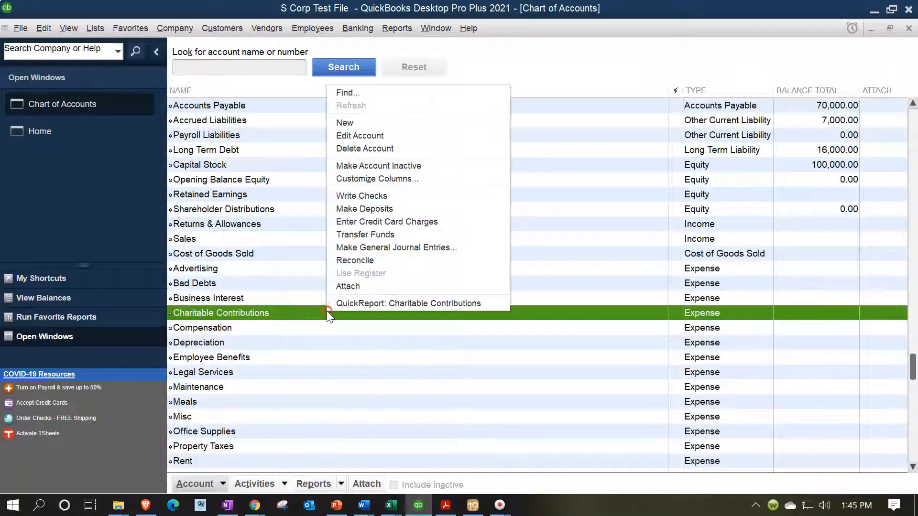
left_click(356, 136)
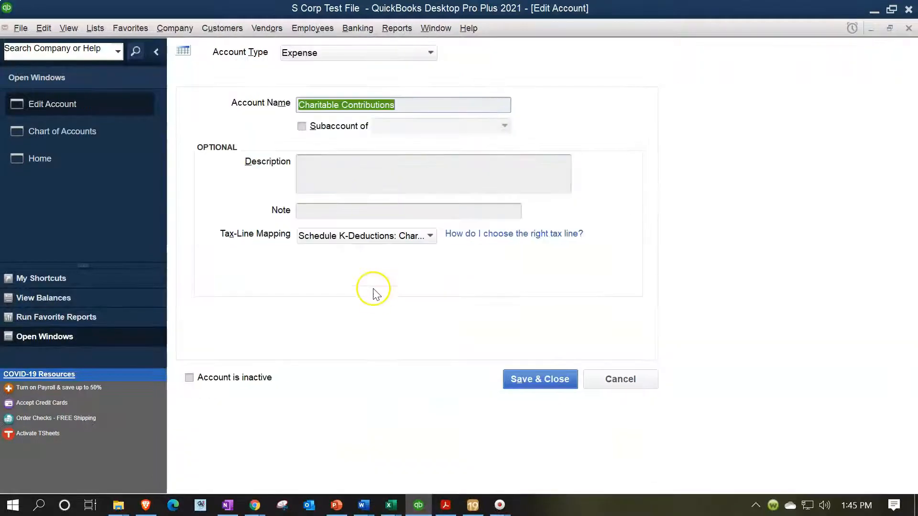
left_click(423, 236)
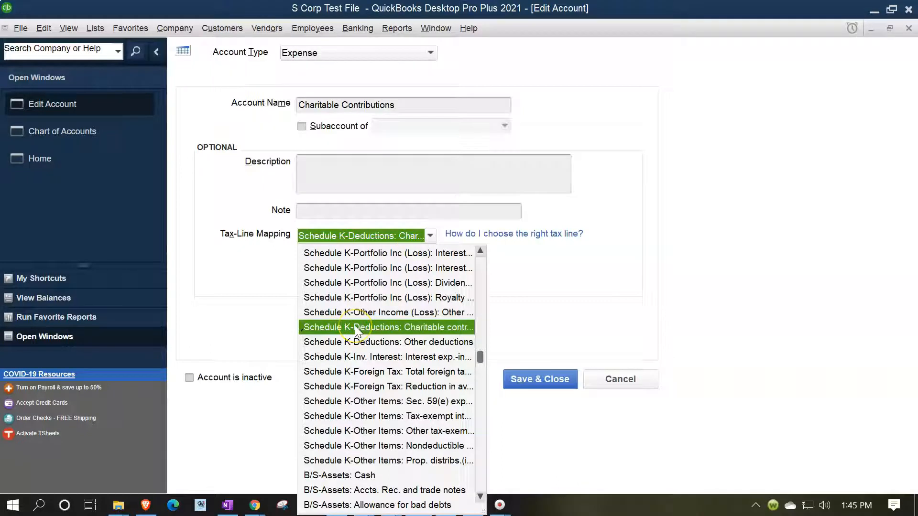
left_click(606, 271)
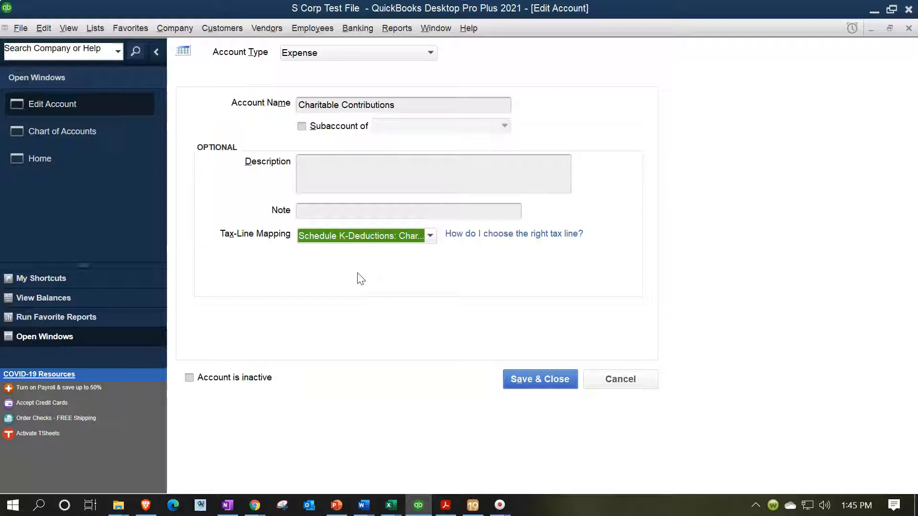
left_click(907, 30)
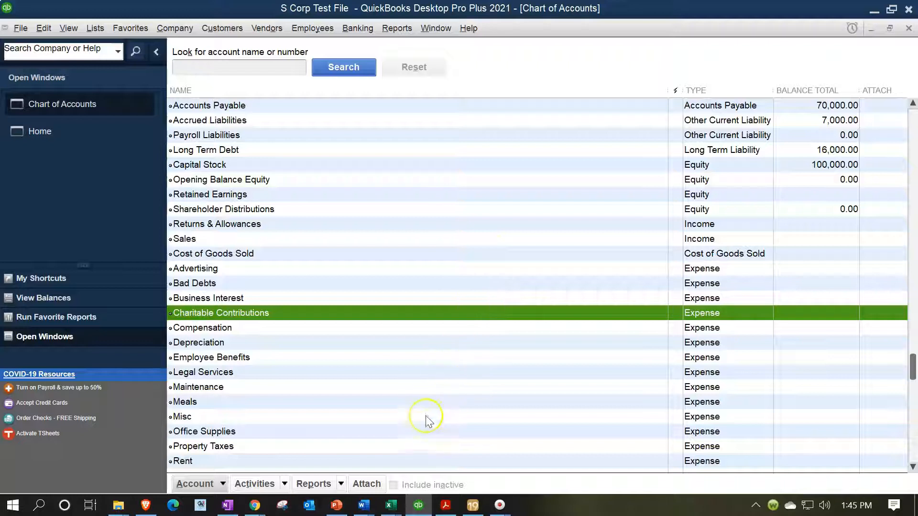
Switch to Lacerte and review the charitable contributions on Schedule K, page 3 of Form 1120S, again
left_click(472, 506)
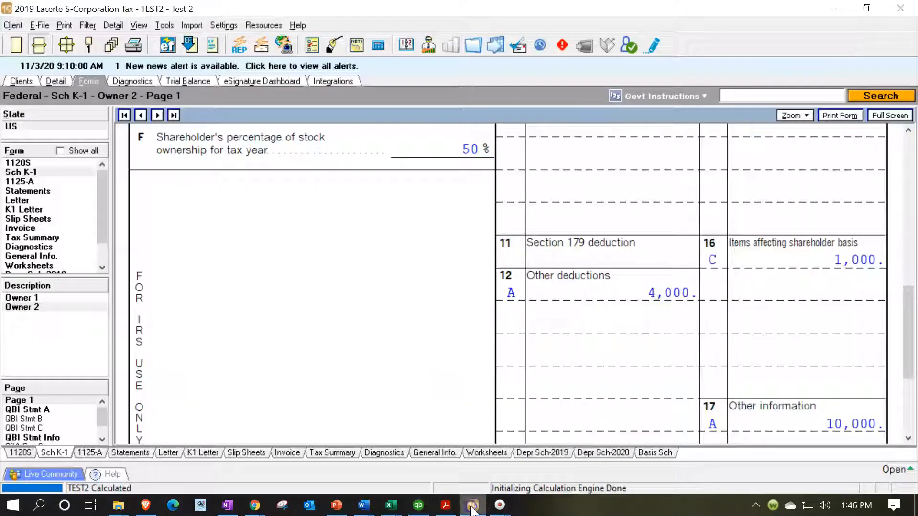
left_click(20, 163)
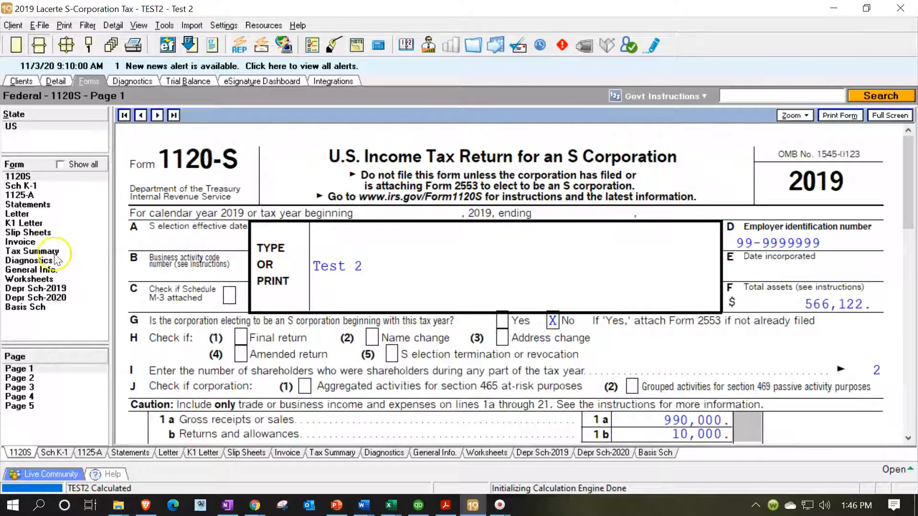
left_click(21, 387)
scroll(416, 342, "down", 3)
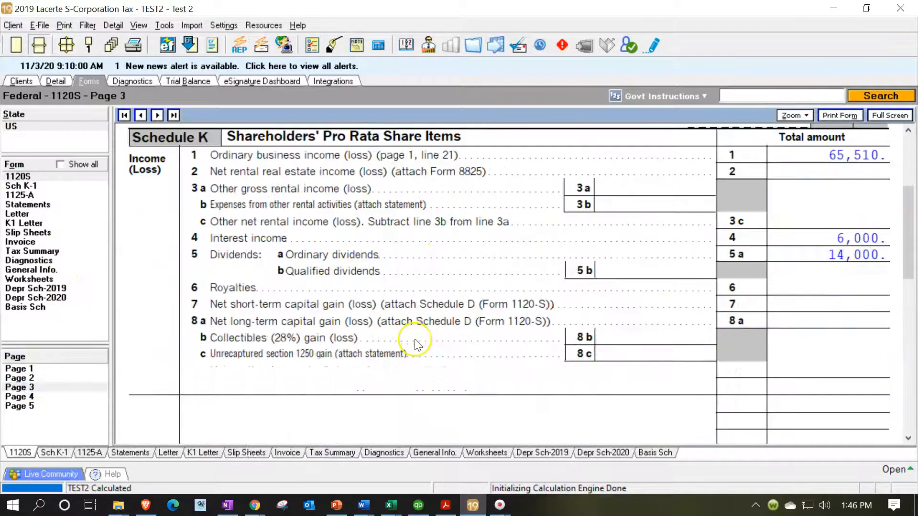
scroll(416, 342, "down", 3)
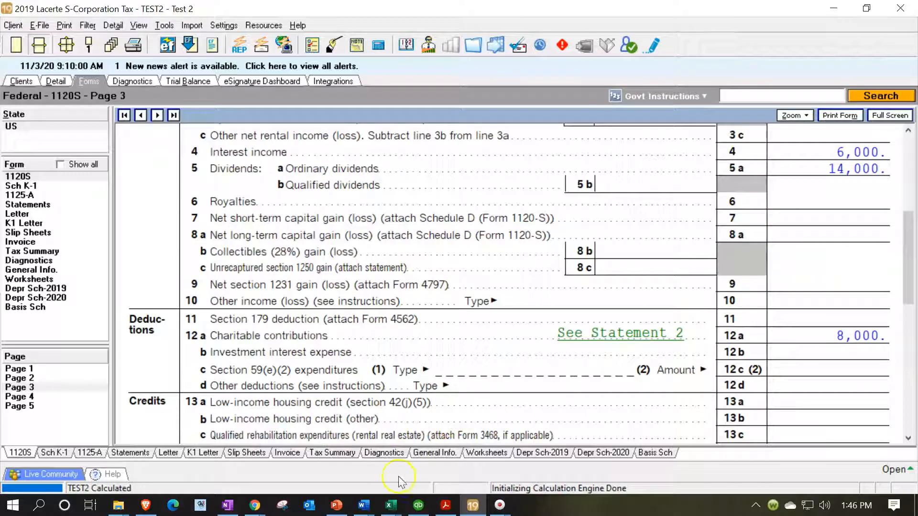
Switch to the Excel trial balance and review the Charitable Contributions and Net Income rows
mouse_move(391, 504)
left_click(311, 445)
left_click(461, 340)
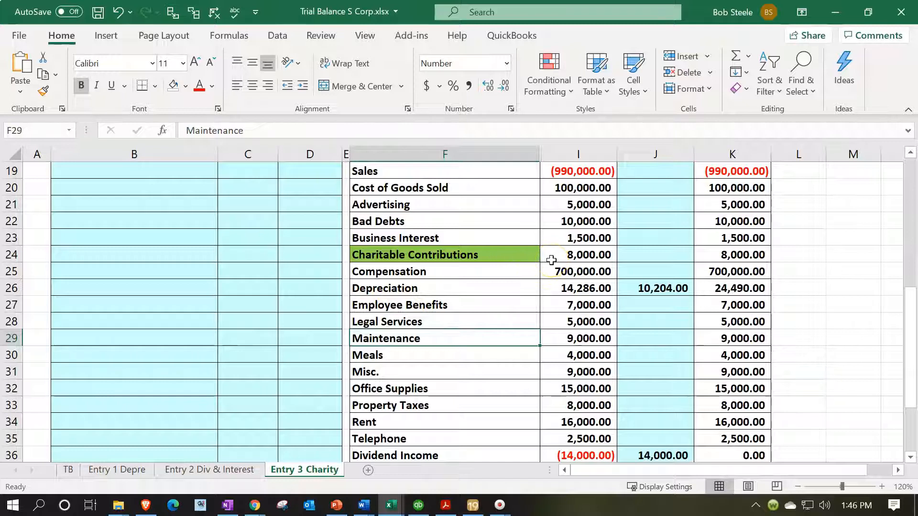
scroll(551, 260, "down", 3)
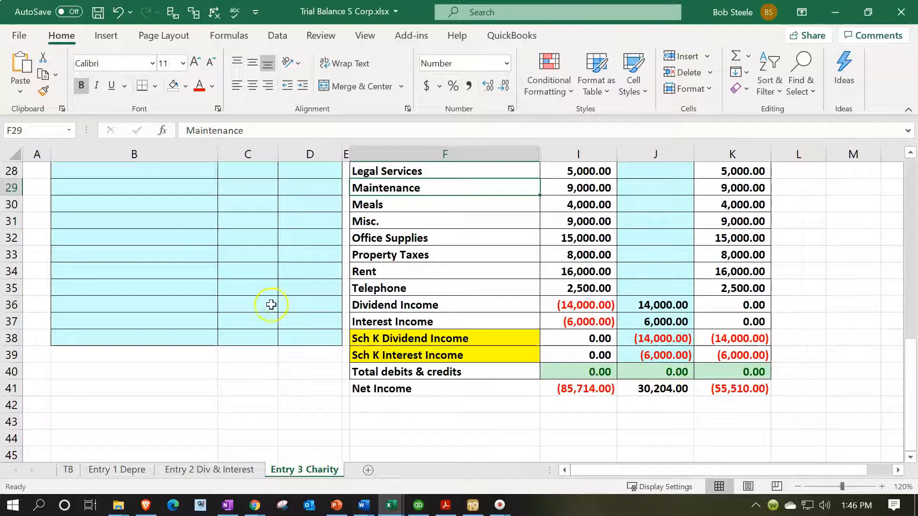
Label a new adjusting entry T5 in A17, below the T4 entry
scroll(248, 301, "up", 4)
scroll(248, 300, "up", 4)
scroll(81, 352, "down", 1)
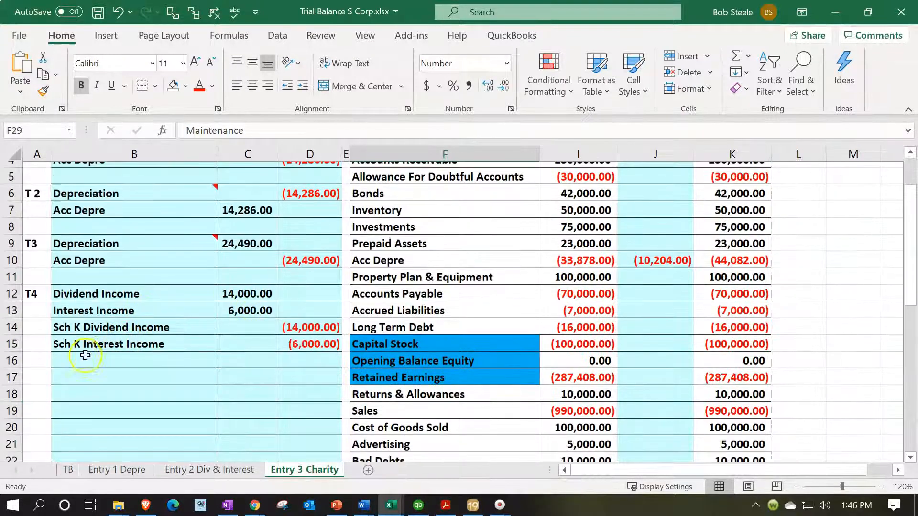
left_click(38, 337)
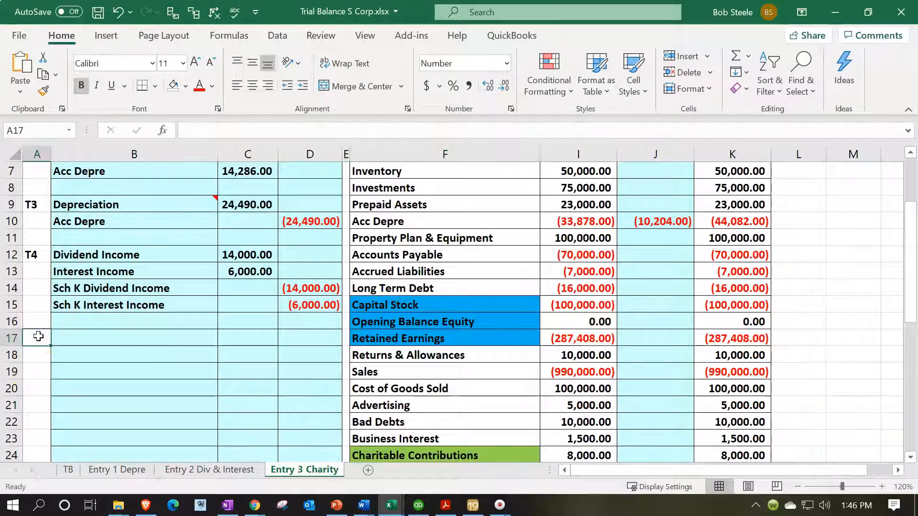
type("T5")
key("Tab")
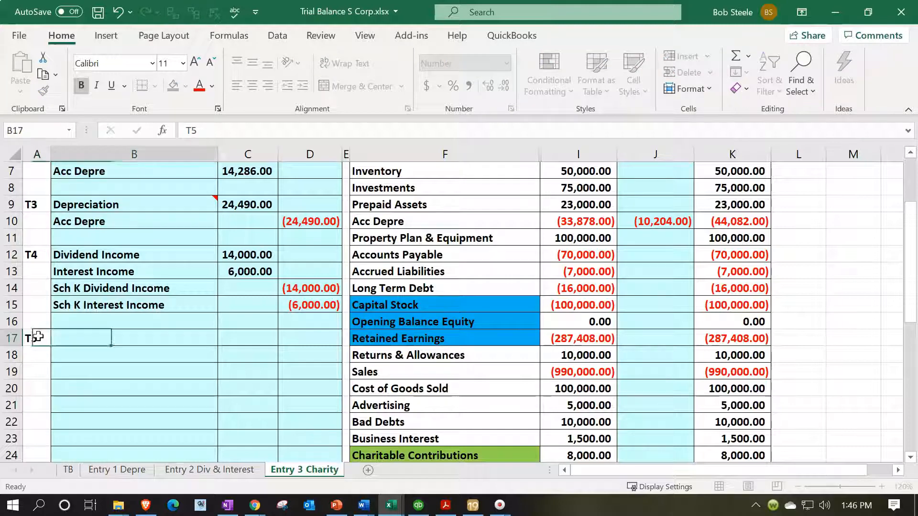
Link B17 to the Charitable Contributions account name in F24 of the trial balance as the first line of T5
type("=")
key("Down")
key("Down")
key("Down")
key("Down")
key("Down")
key("Down")
key("Down")
key("Right")
key("Right")
key("Right")
key("Right")
key("Return")
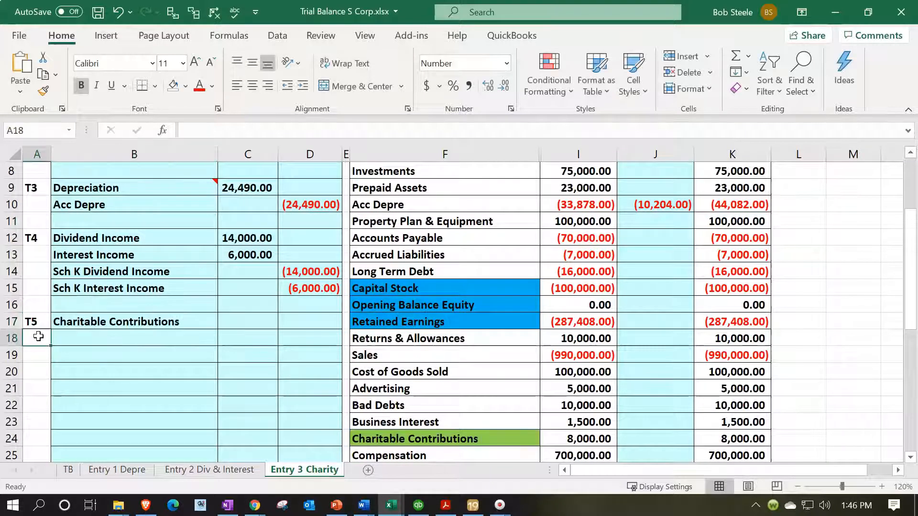
Enter the T5 credit in D17 as the negative of the unadjusted Charitable Contributions balance in row 24
key("Right")
key("Right")
key("Right")
key("Up")
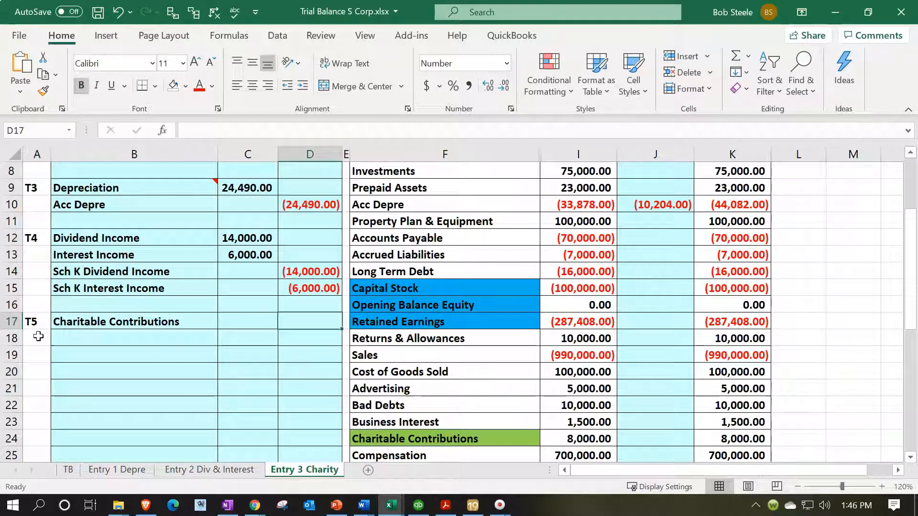
type("-")
key("Down")
key("Down")
key("Down")
key("Down")
key("Down")
key("Down")
key("Down")
key("Right")
key("Right")
key("Right")
key("Right")
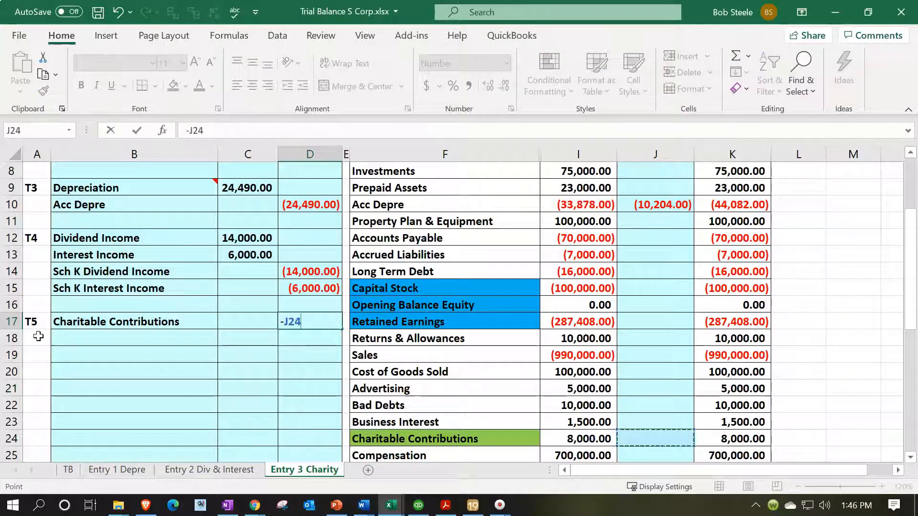
key("Return")
Post the T5 credit to the Charitable Contributions row by linking adjustment cell J24 to D17
key("Down")
key("Down")
key("Down")
key("Down")
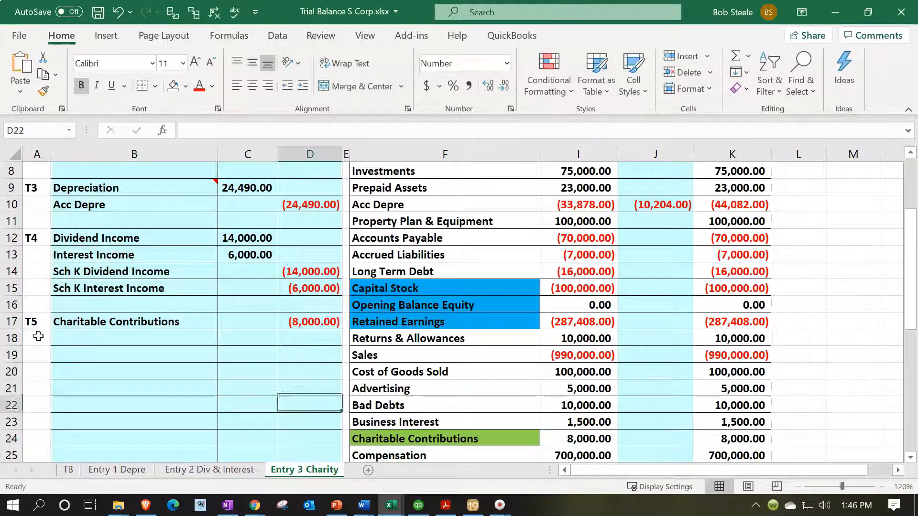
key("Down")
key("Down")
key("Right")
key("Right")
key("Right")
key("Right")
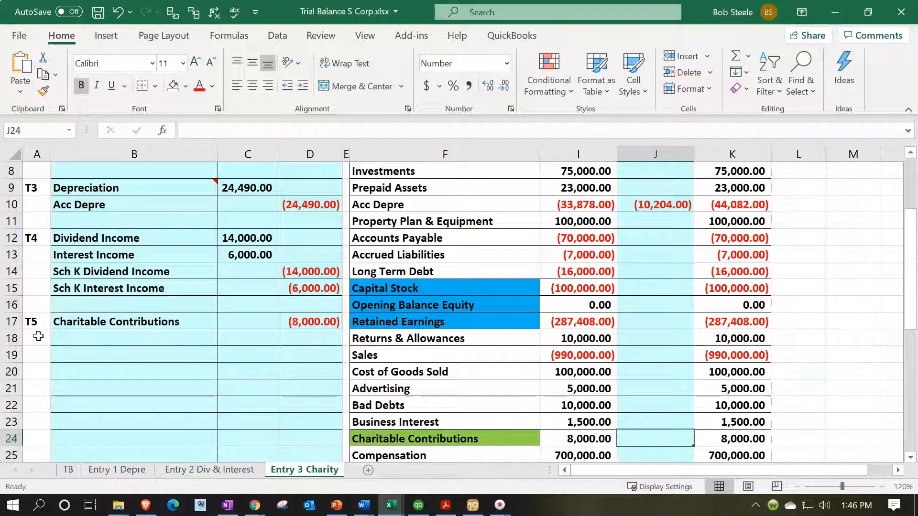
type("=")
key("Left")
key("Left")
key("Left")
key("Left")
key("Up")
key("Up")
key("Up")
key("Up")
key("Up")
key("Up")
key("Up")
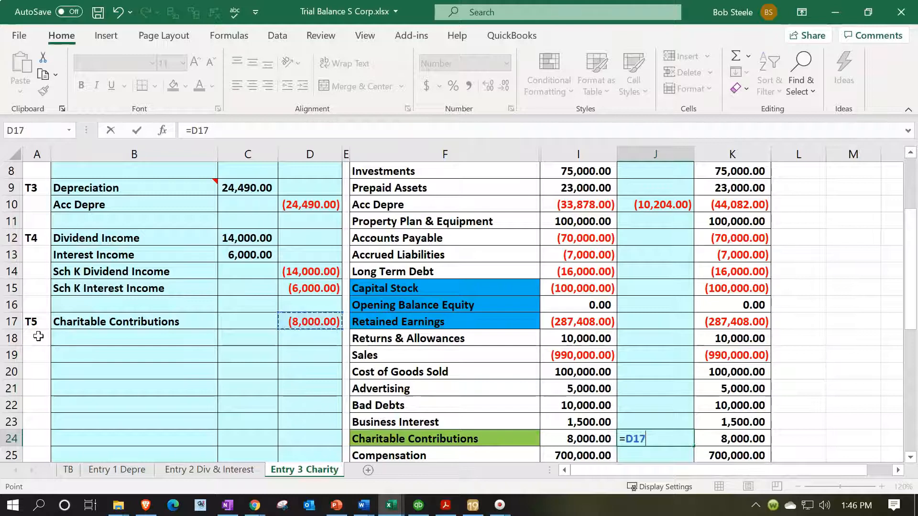
key("Return")
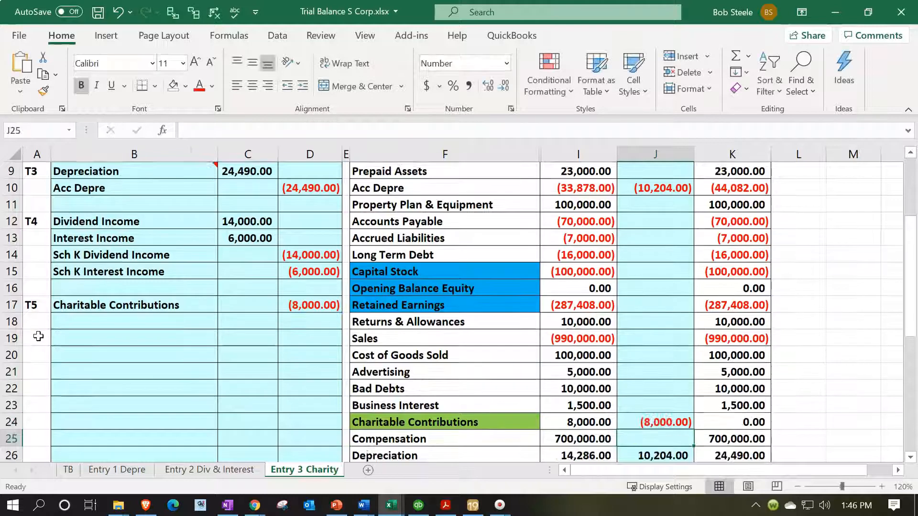
Review the adjusted Charitable Contributions balance, the Total debits & credits row and the adjusted Net Income formula
left_click(726, 422)
scroll(745, 425, "down", 5)
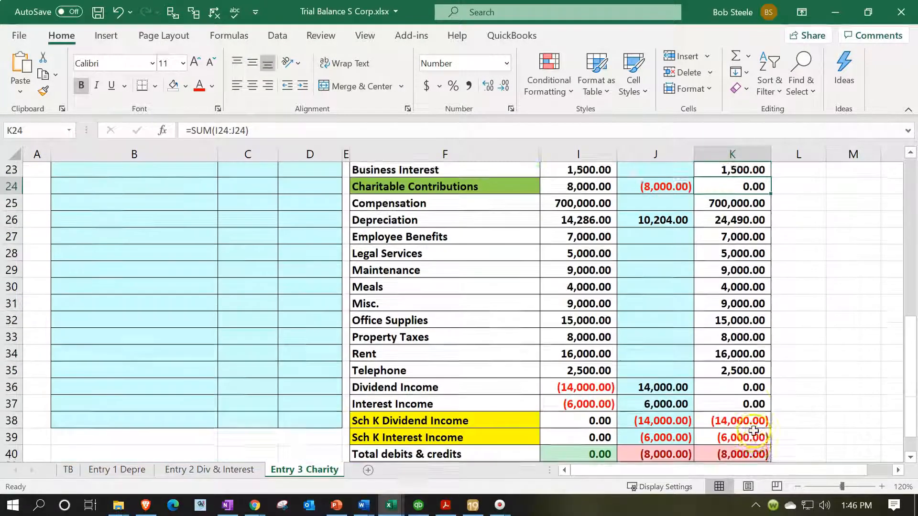
scroll(753, 430, "down", 2)
double_click(751, 408)
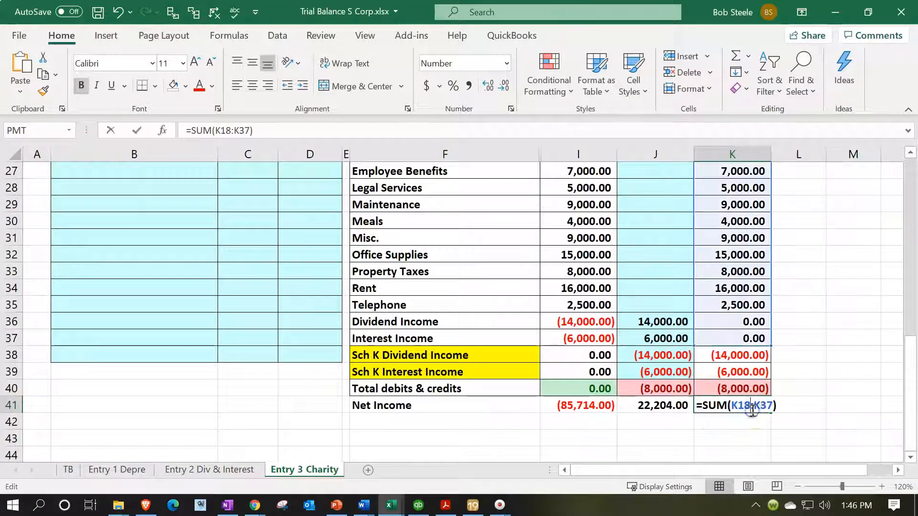
key("Escape")
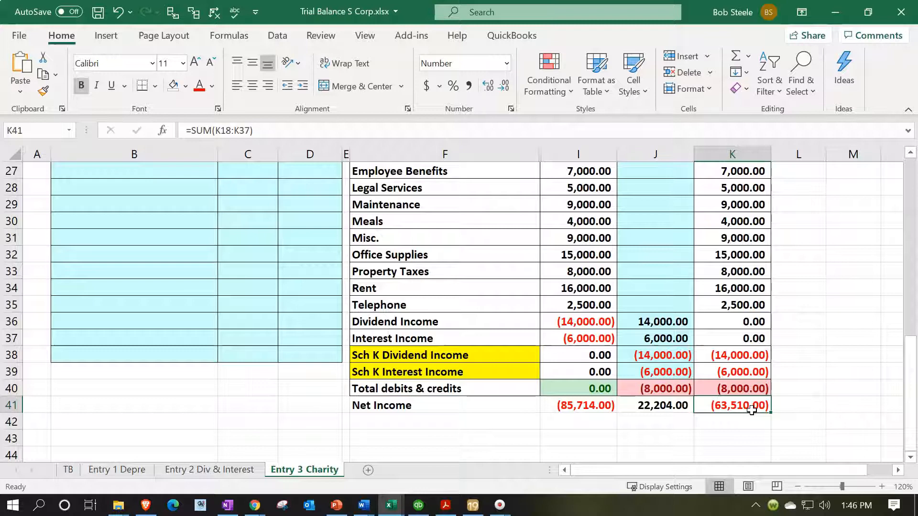
scroll(200, 327, "up", 3)
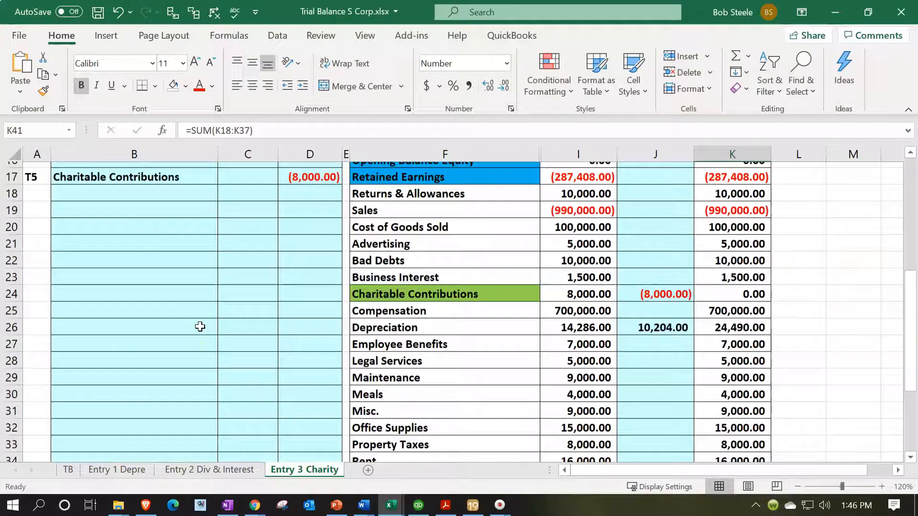
scroll(199, 326, "down", 4)
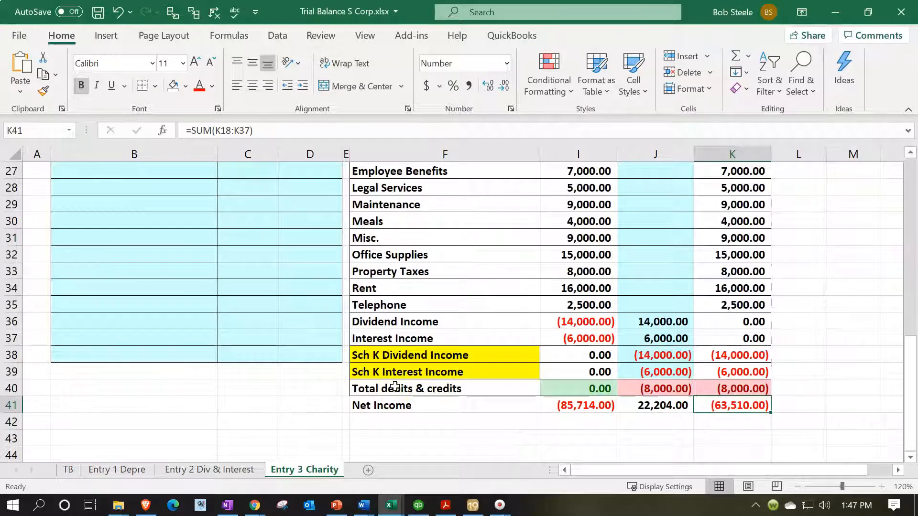
Insert blank cells across F40:K40 above Total debits & credits, shifting the existing cells down
left_click_drag(394, 387, 741, 383)
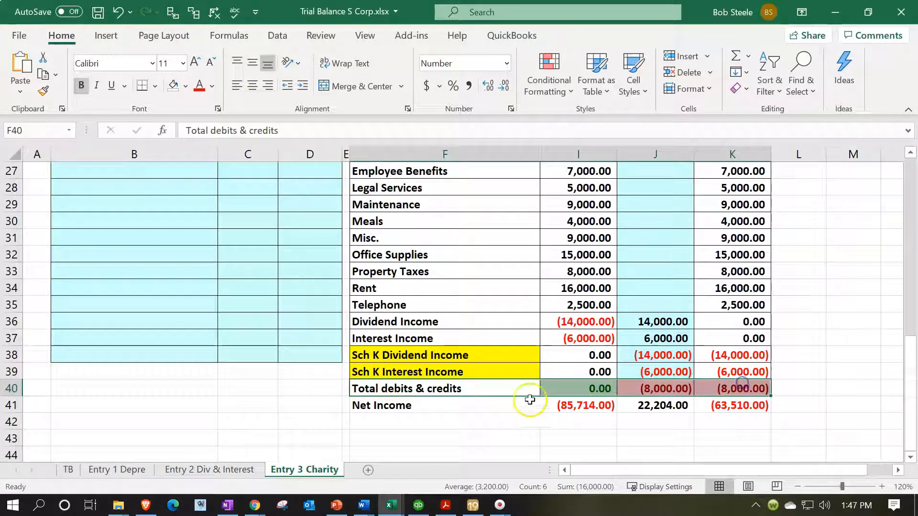
right_click(491, 390)
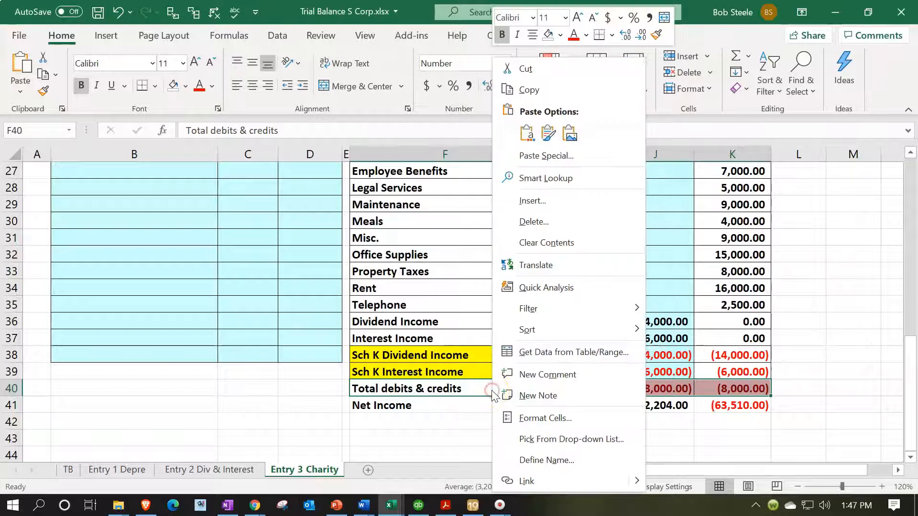
left_click(543, 203)
left_click(522, 253)
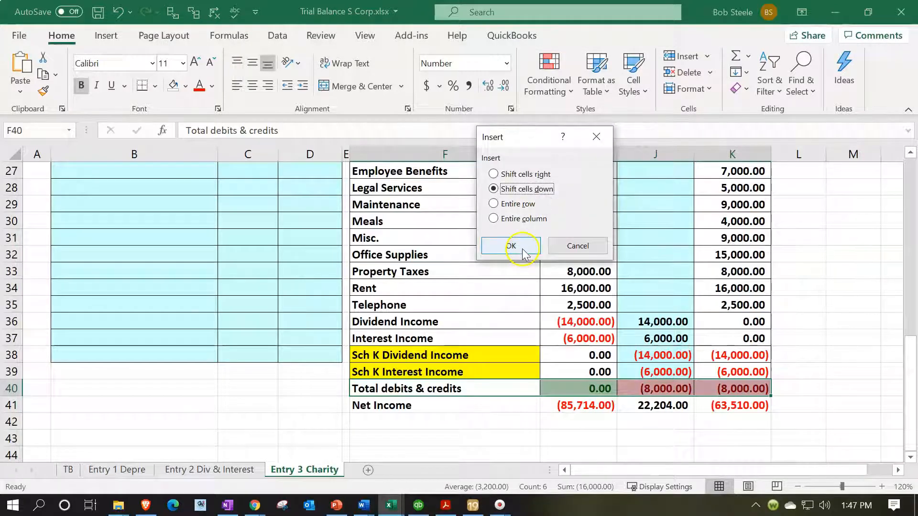
Name the new account in F40 Sch K Charitable Contribution and enter an unadjusted balance of 0 in I40
left_click(399, 391)
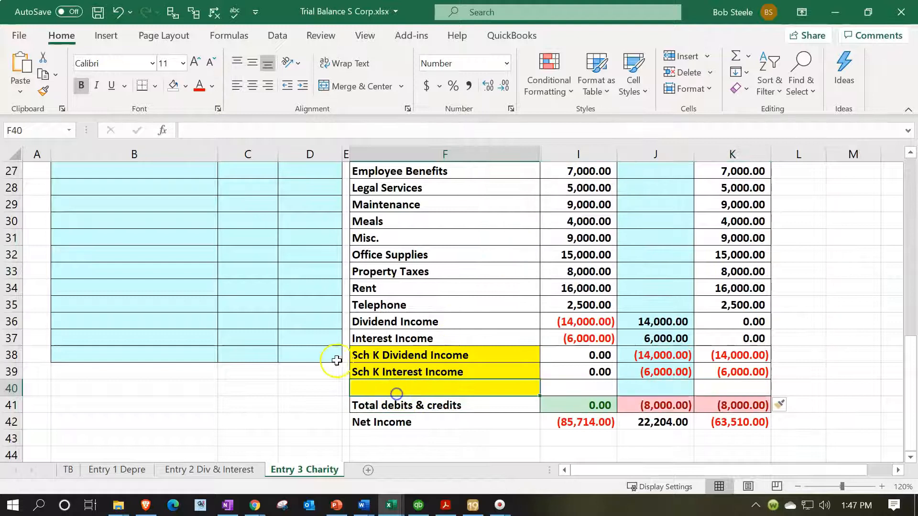
type("Sch")
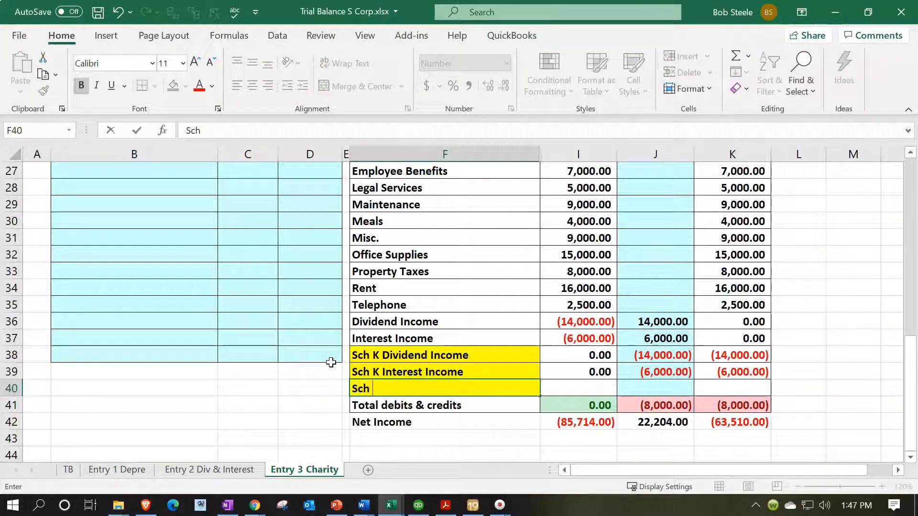
type(" K Charitabel C")
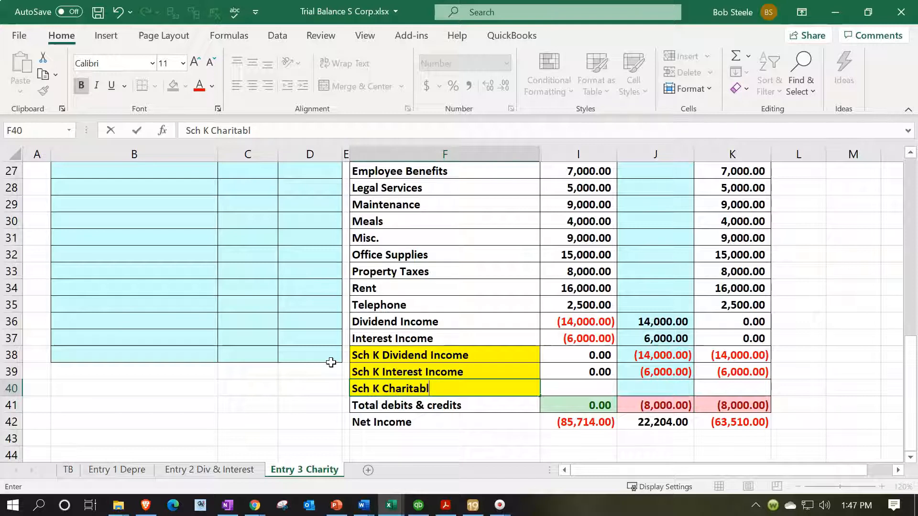
type("ontributio")
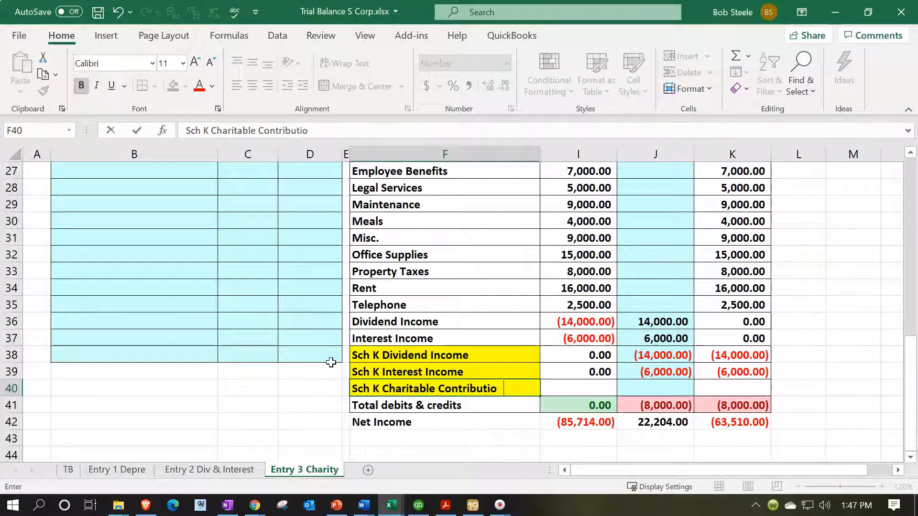
type("n")
key("Tab")
key("Return")
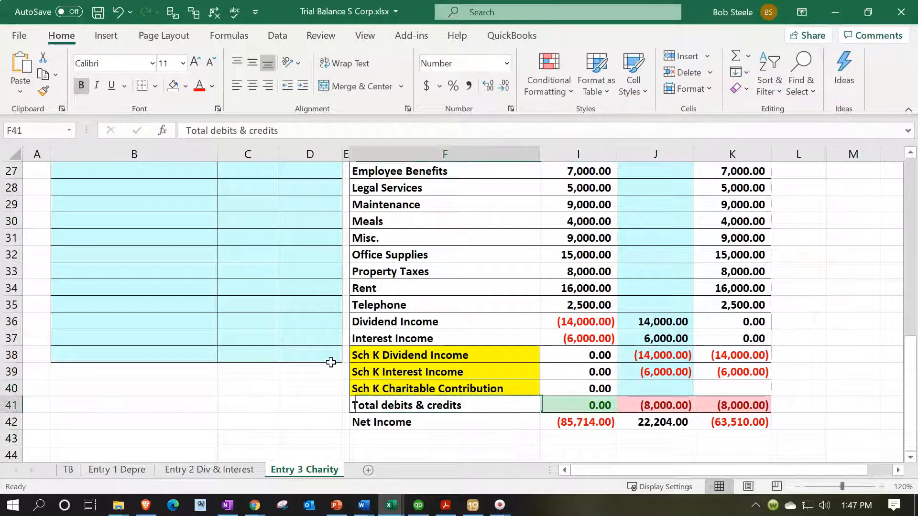
Copy the adjusted balance formula from K39 down to K40 for the Sch K Charitable Contribution row
left_click(732, 385)
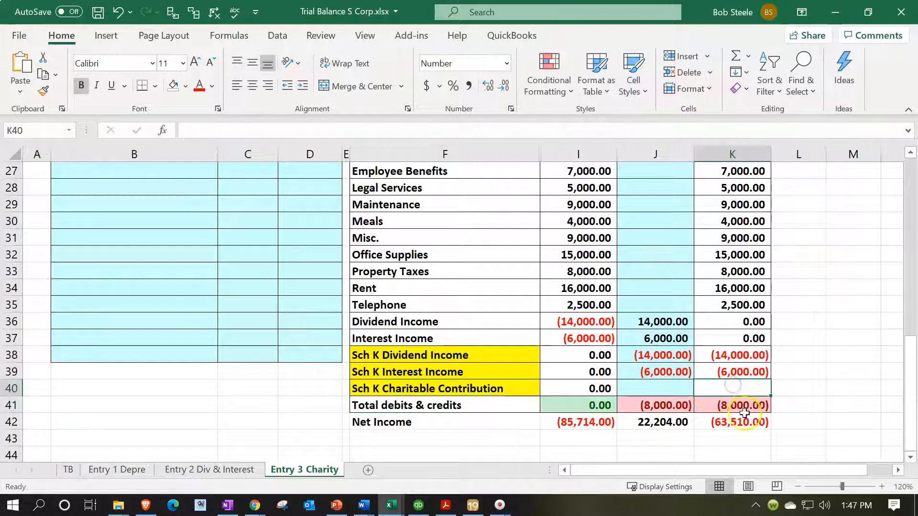
left_click(764, 372)
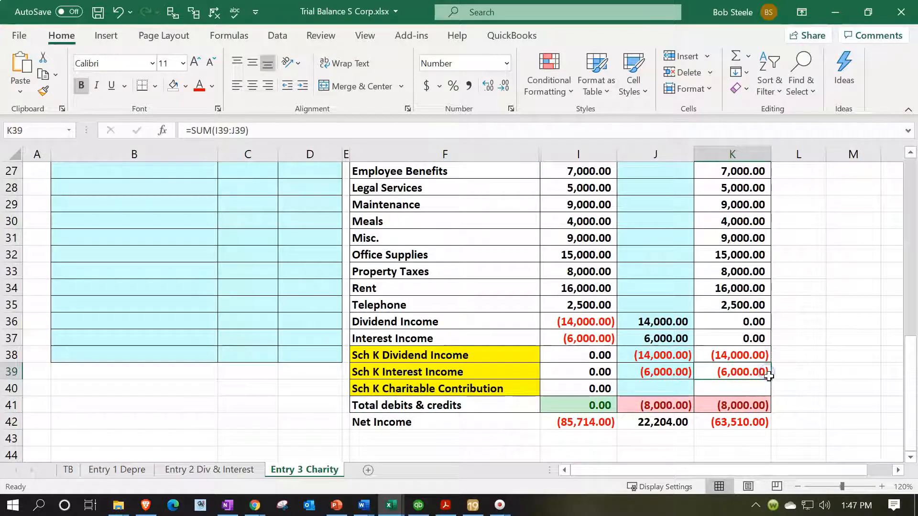
left_click_drag(771, 381, 770, 389)
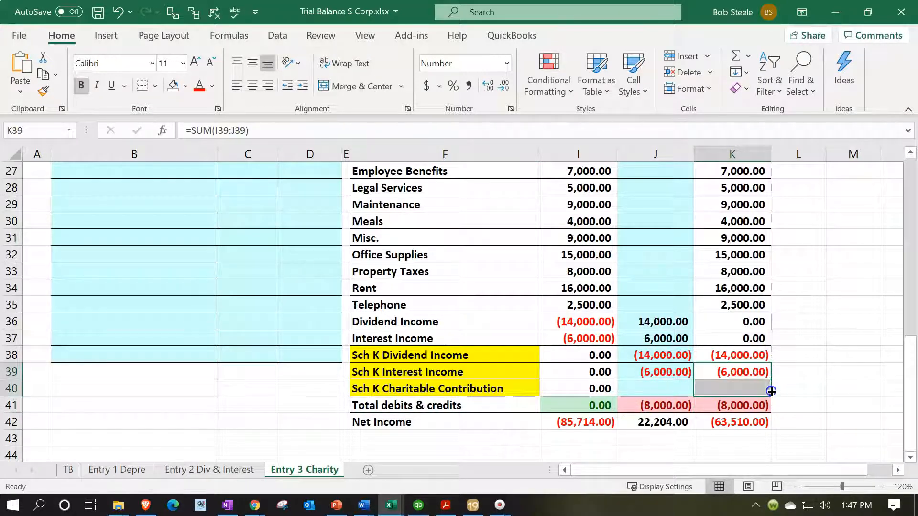
Extend the Total debits & credits sum in I41 to cover I3:I40, including the new Schedule K row
left_click(601, 407)
double_click(602, 407)
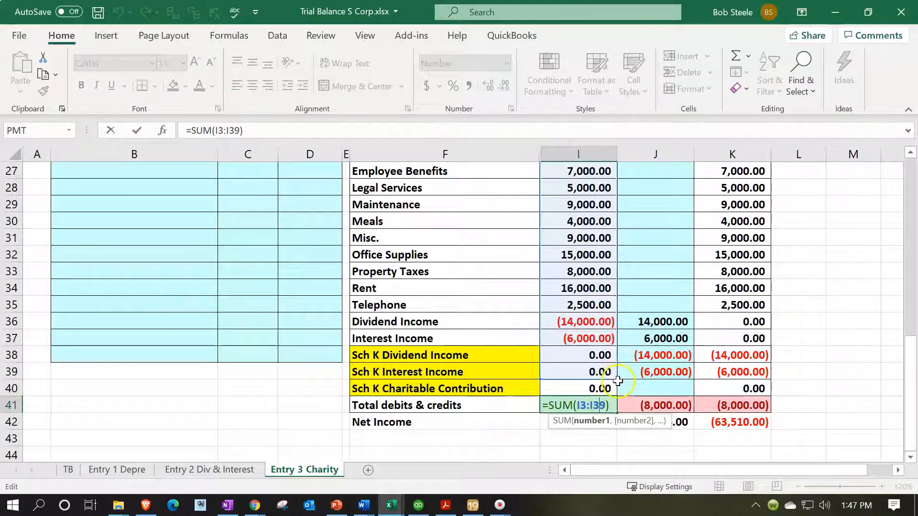
left_click(615, 389)
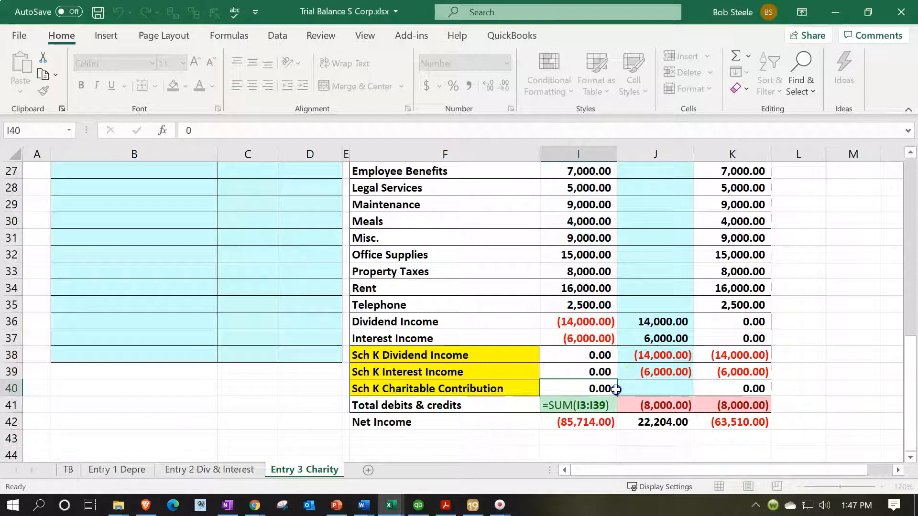
left_click(610, 371)
double_click(600, 403)
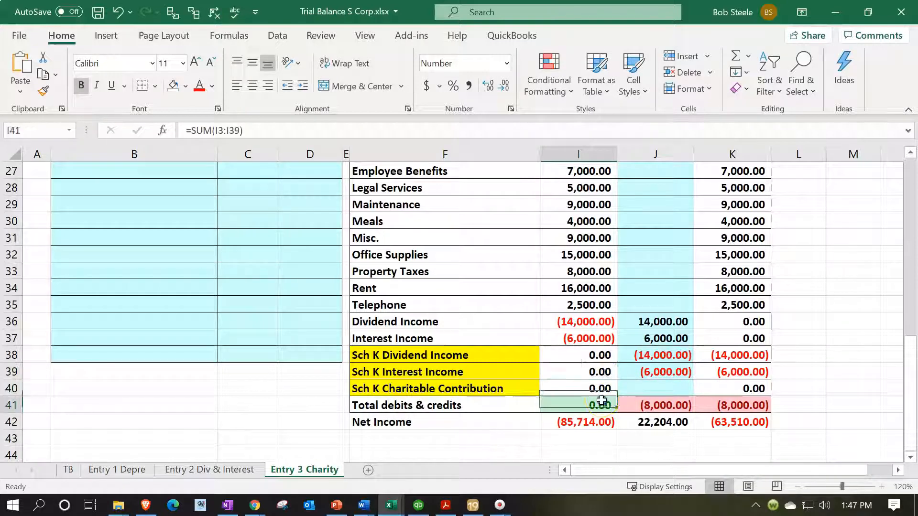
left_click_drag(618, 377, 616, 394)
key("Return")
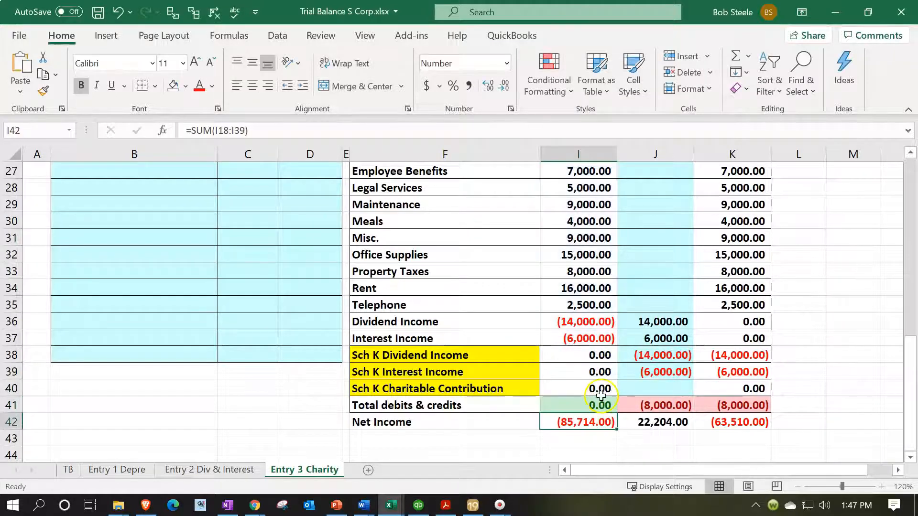
Copy the Total debits & credits formula from I41 across to J41 and K41
left_click(601, 391)
left_click(600, 405)
left_click_drag(616, 415, 740, 405)
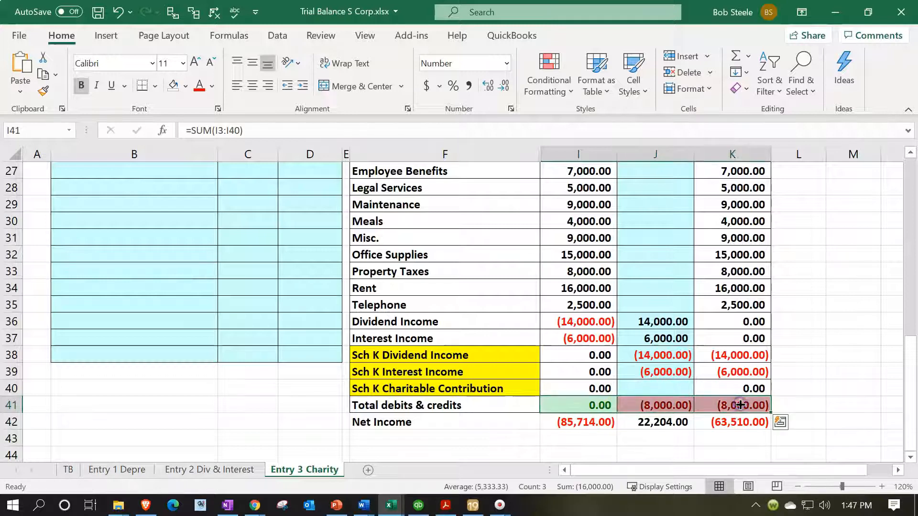
double_click(740, 405)
Extend the unadjusted Net Income sum in I42 to cover I18:I40
left_click(717, 420)
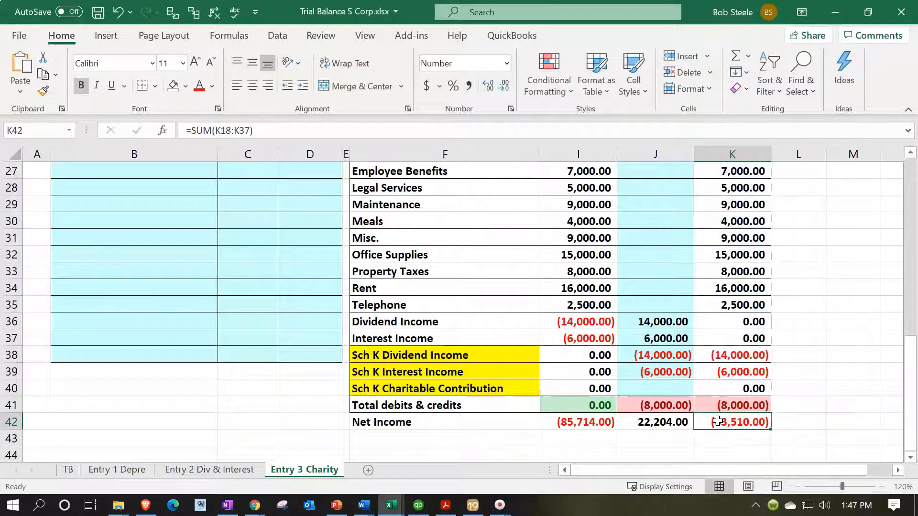
double_click(584, 421)
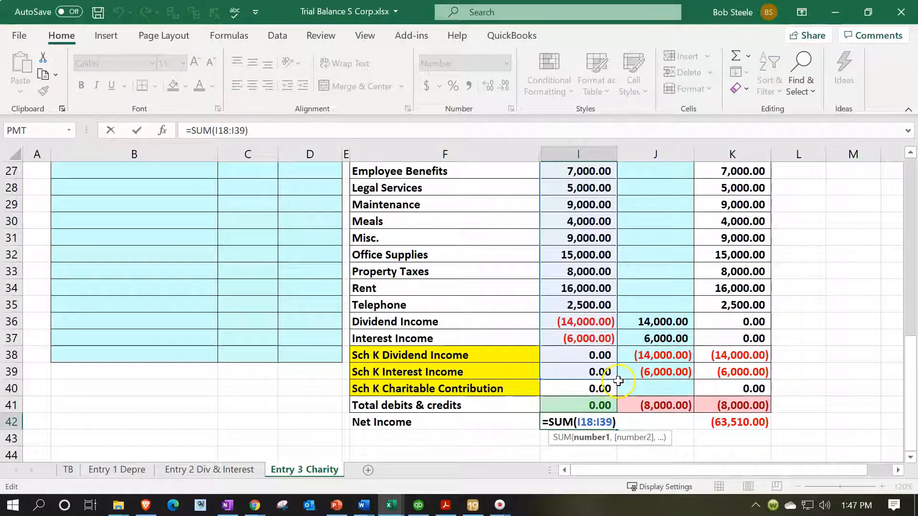
left_click_drag(617, 380, 618, 399)
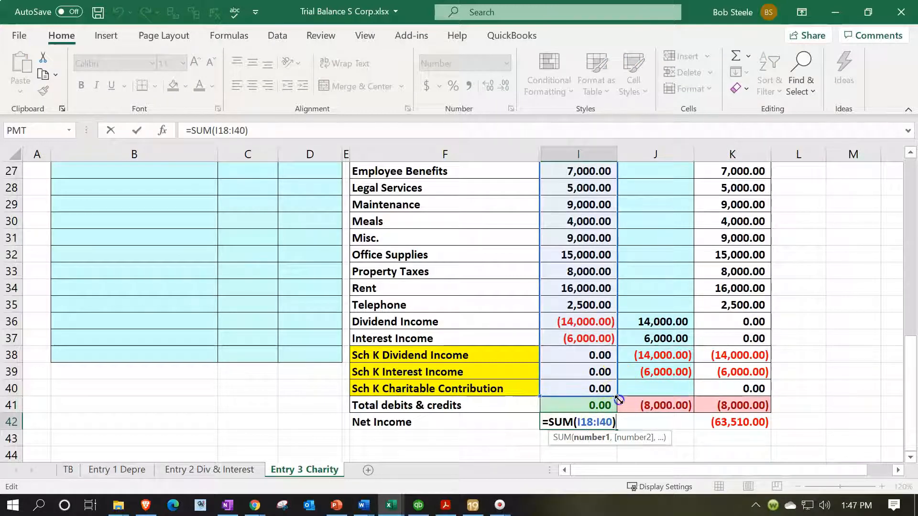
key("Return")
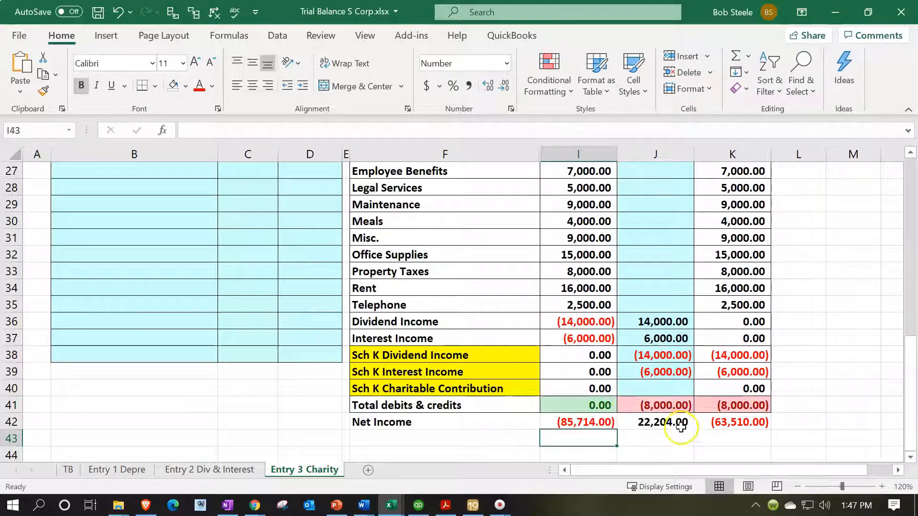
Check the ranges of the Net Income formulas in J42 and K42
double_click(677, 425)
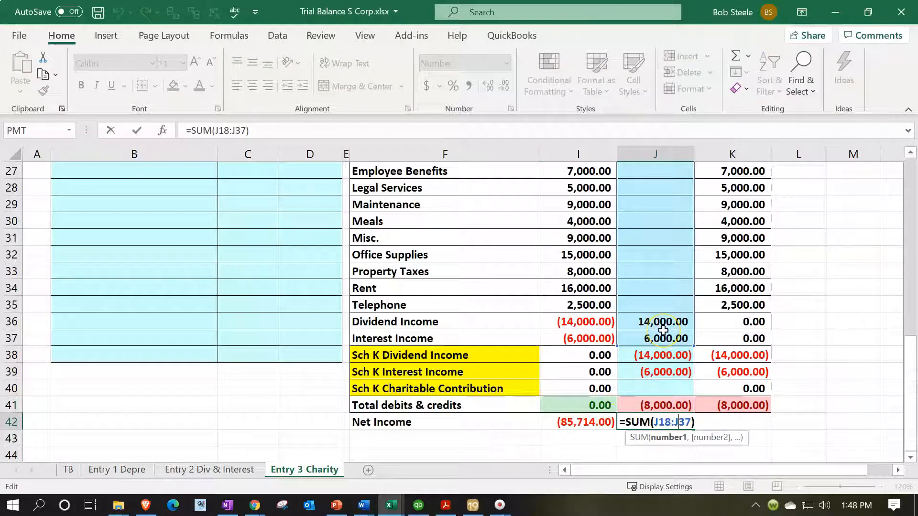
key("Return")
double_click(727, 426)
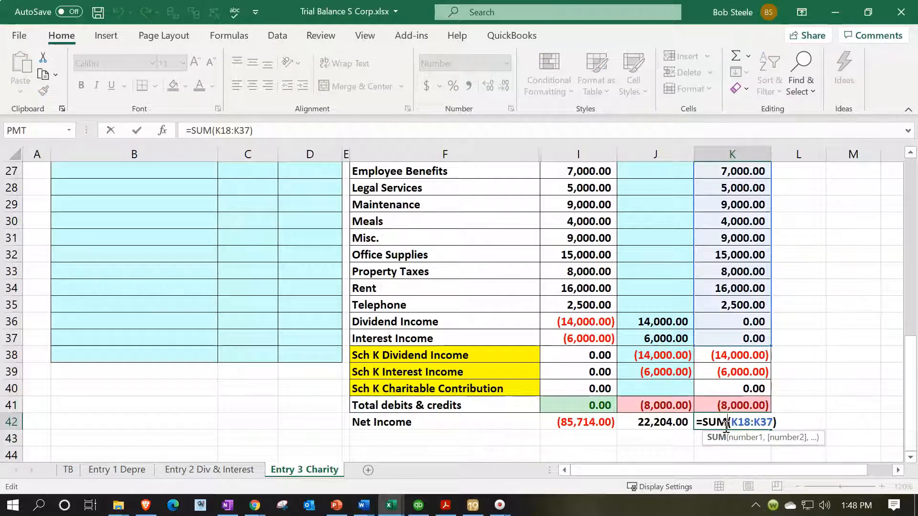
key("Return")
left_click(726, 425)
Enter the second account of the T5 entry in B18 as a link to the Sch K Charitable Contribution name in F40
left_click(185, 353)
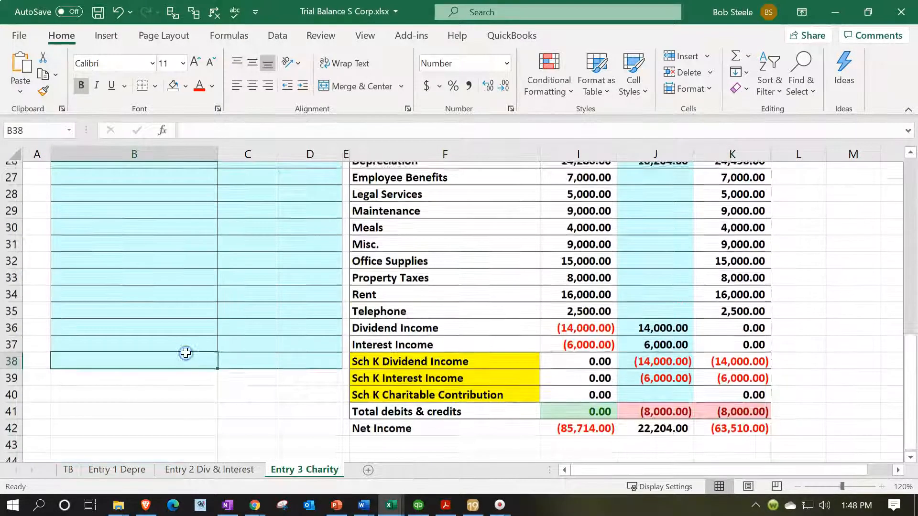
scroll(185, 352, "up", 6)
left_click(164, 328)
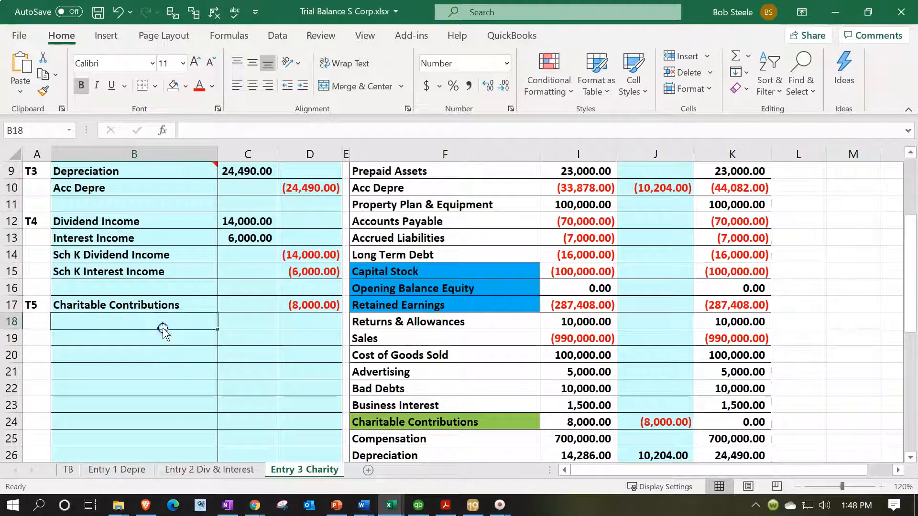
type("=")
scroll(163, 327, "down", 7)
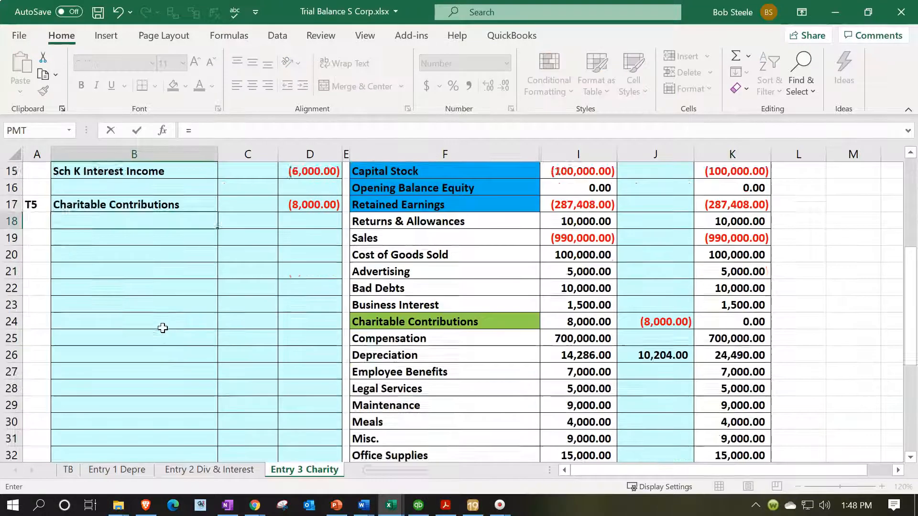
left_click(432, 341)
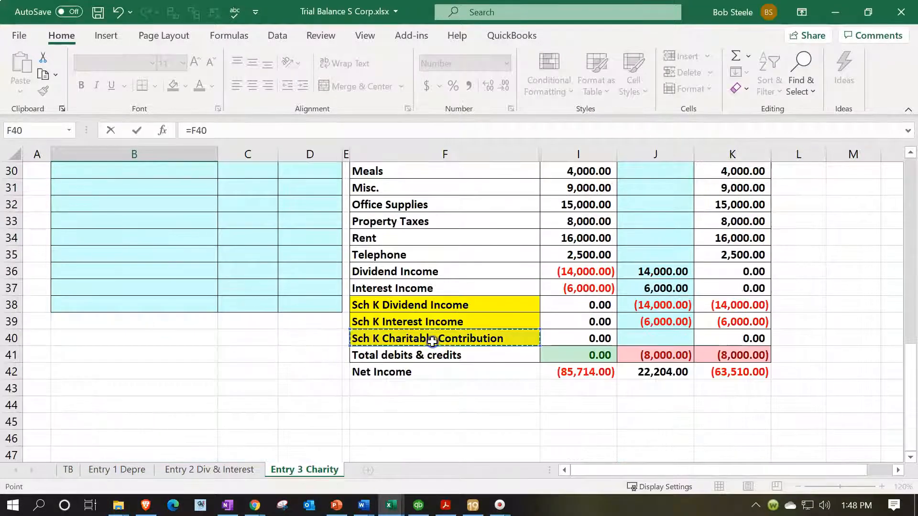
key("Return")
Enter the T5 debit for Sch K Charitable Contribution in C18 as the negative of D17
key("Up")
key("Up")
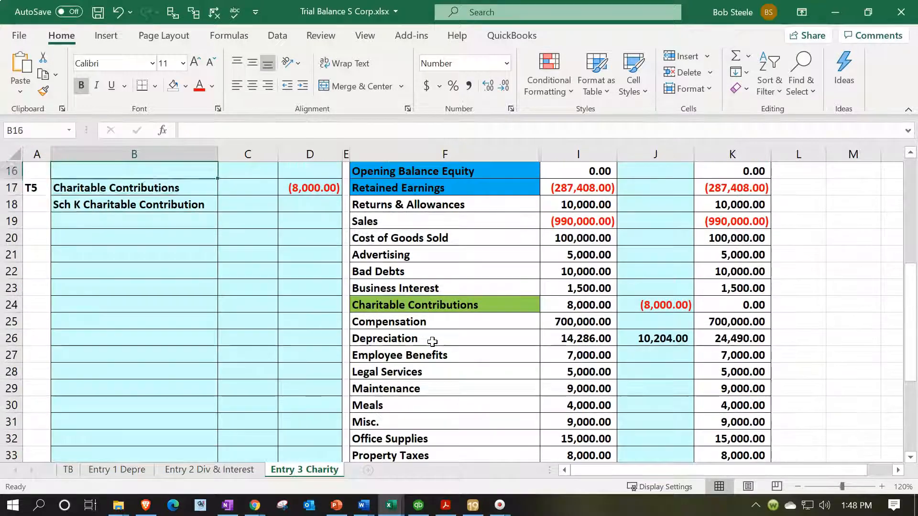
key("Down")
key("Right")
type("-")
key("Up")
key("Right")
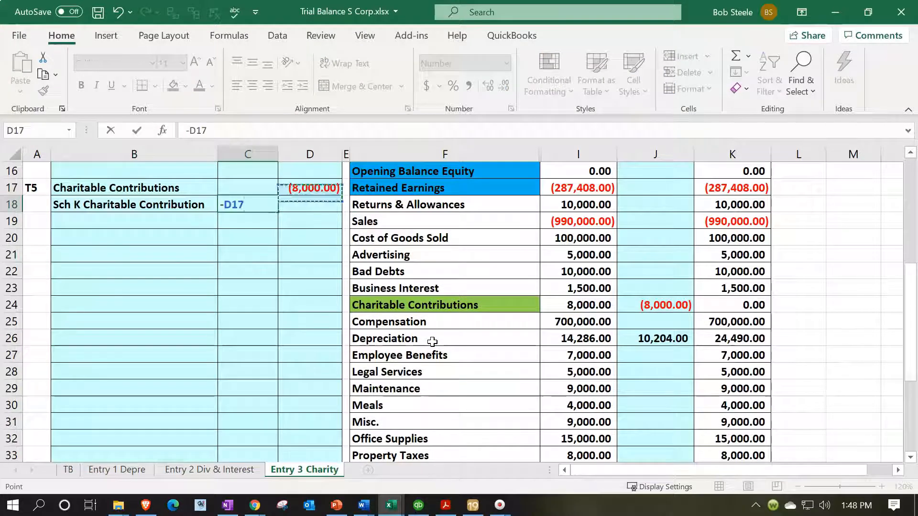
key("Return")
Post the T5 debit to the Sch K Charitable Contribution adjustment cell J40 by linking it to C18
scroll(432, 341, "down", 5)
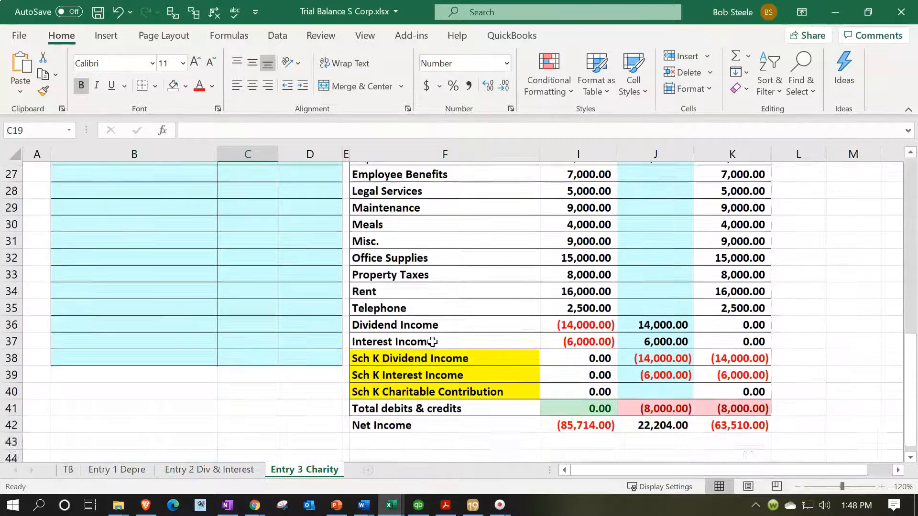
left_click(666, 321)
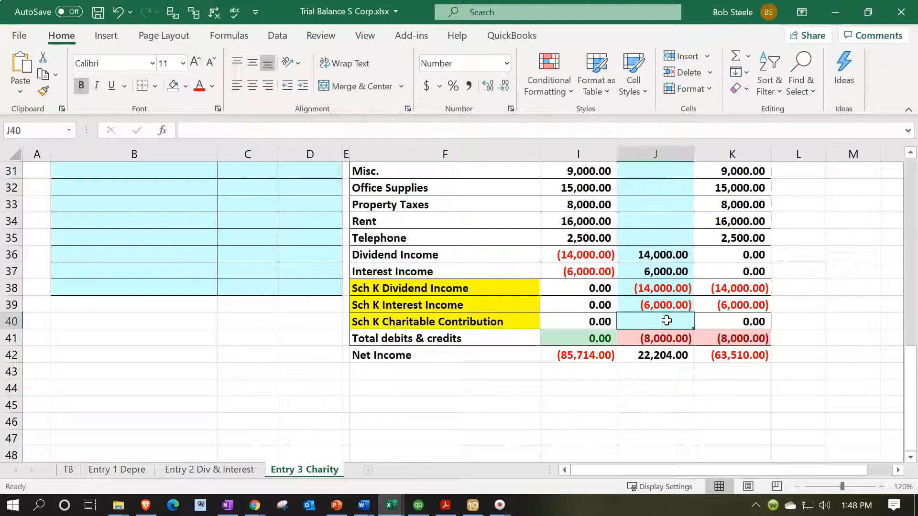
type("=")
scroll(437, 322, "up", 6)
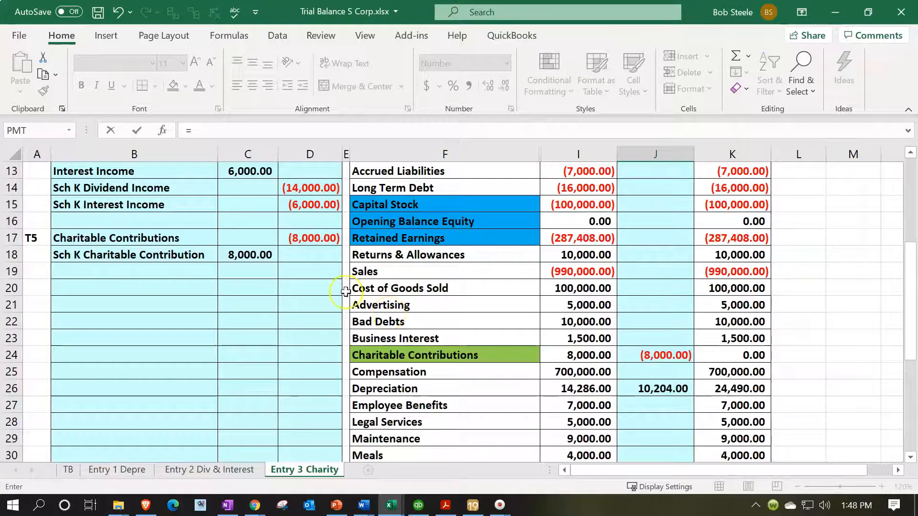
left_click(267, 256)
key("Return")
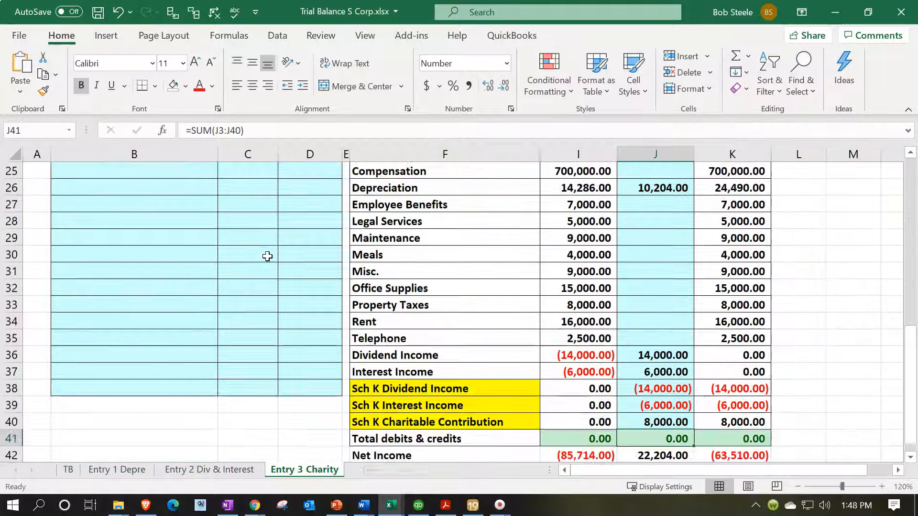
Check which rows the adjusted Net Income formula in K42 sums, leaving the formula unedited
key("Down")
key("Down")
key("Right")
key("Right")
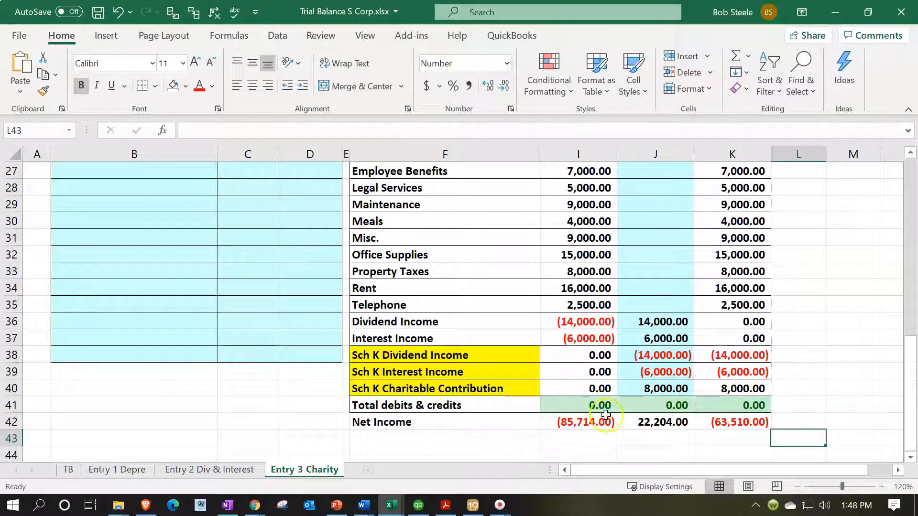
double_click(735, 422)
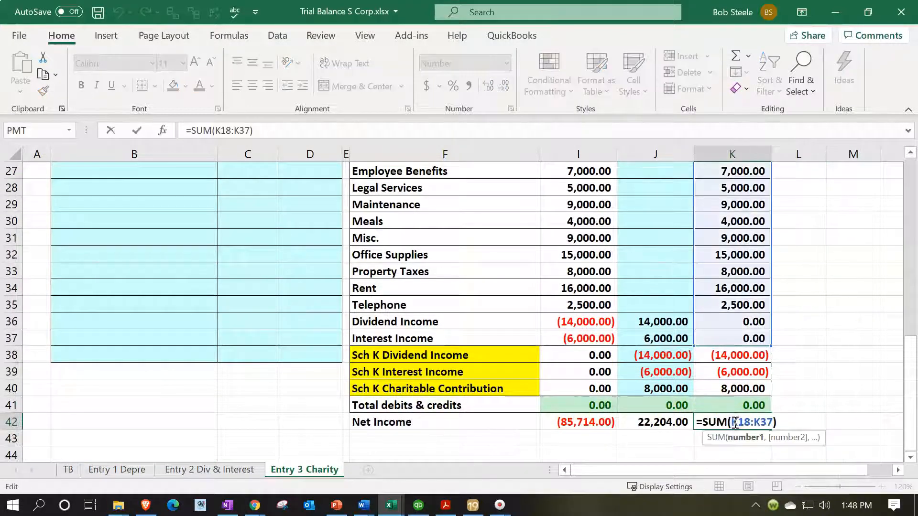
key("Escape")
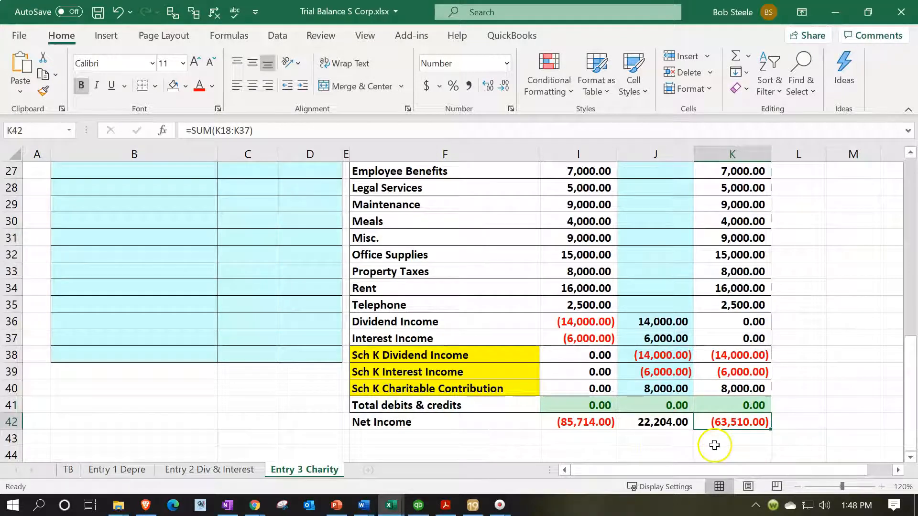
Switch to Lacerte and review the deductions and ordinary business income on page 1 of Form 1120S
left_click(471, 504)
left_click(29, 369)
scroll(558, 317, "down", 10)
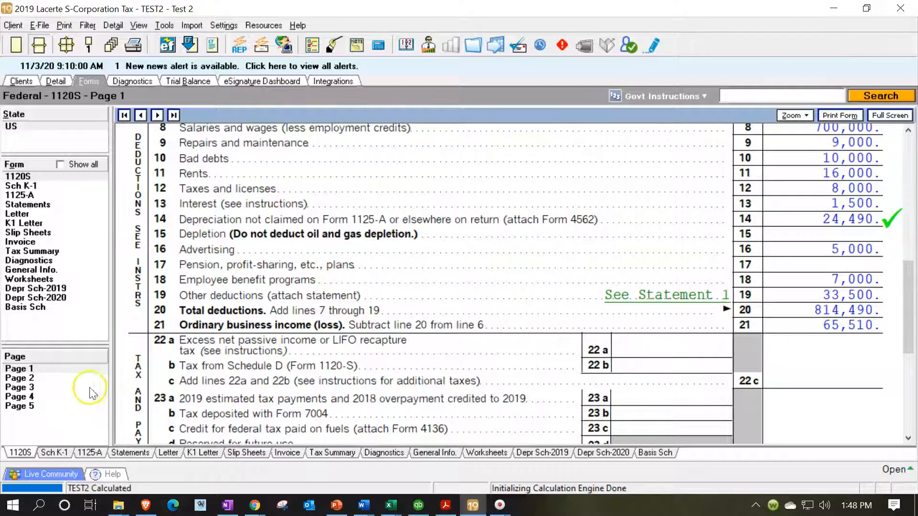
Review the interest, dividend and charitable contribution lines of Schedule K on page 3 of Form 1120S
left_click(32, 388)
scroll(502, 316, "down", 4)
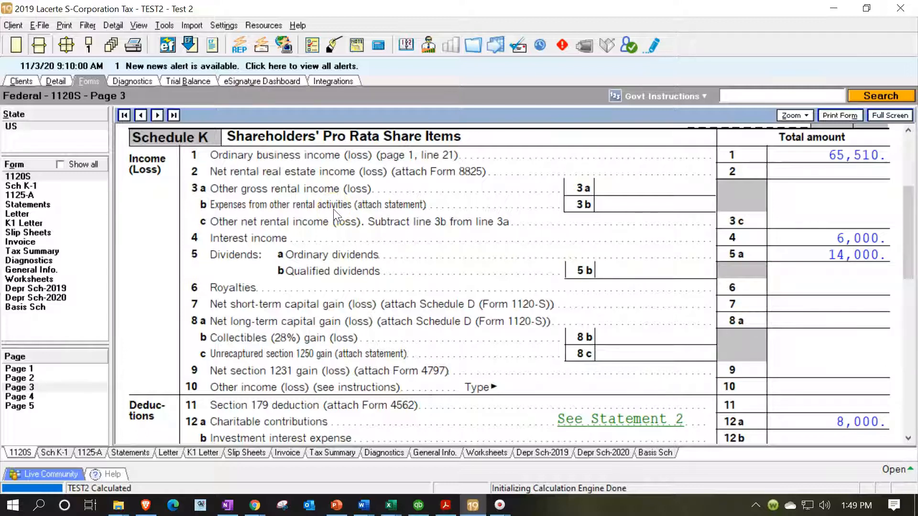
left_click(386, 271)
scroll(386, 271, "down", 3)
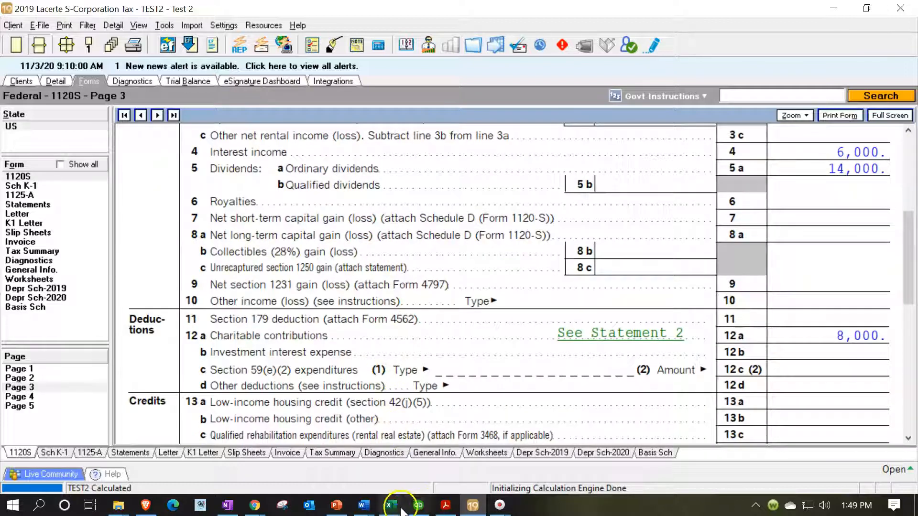
Return to the Excel trial balance and select the three Schedule K adjustments in J38:J40 to review them
mouse_move(391, 505)
left_click(355, 457)
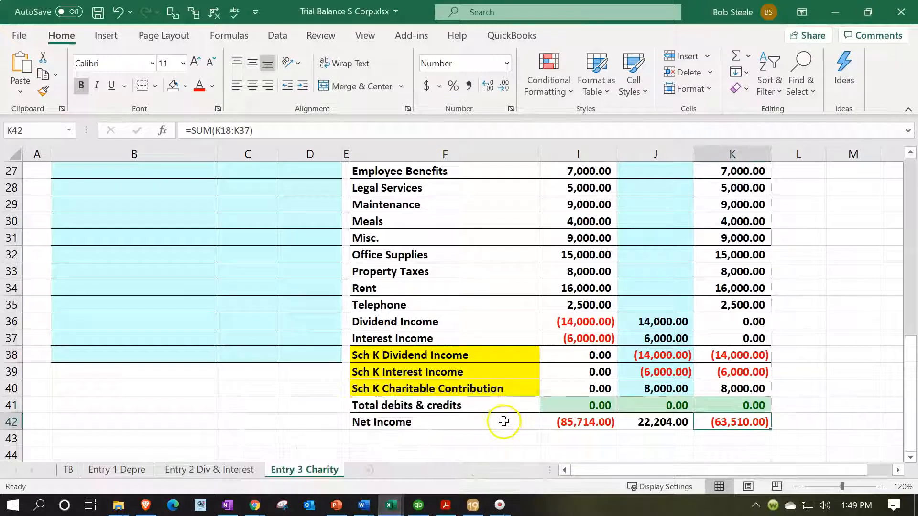
left_click_drag(623, 356, 622, 389)
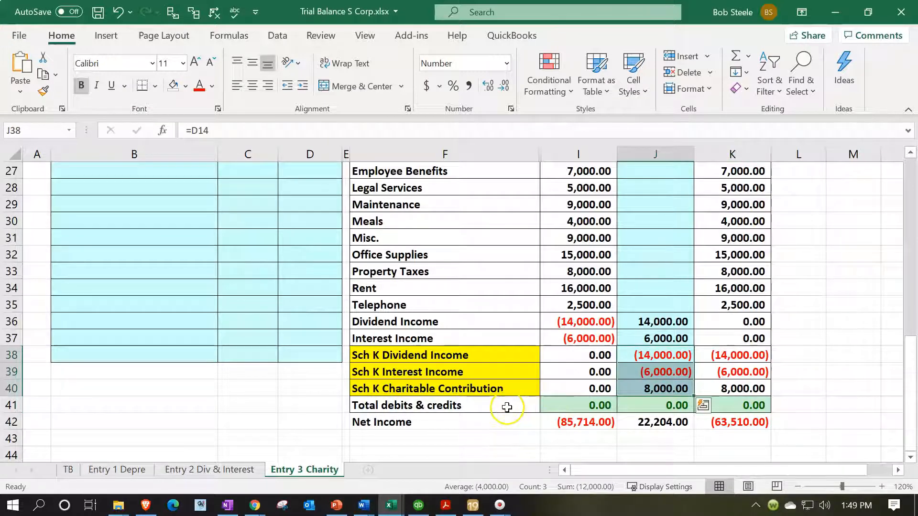
Switch to Lacerte and examine the travel and entertainment difference in Schedule M-1 on page 5 of Form 1120S
left_click(472, 505)
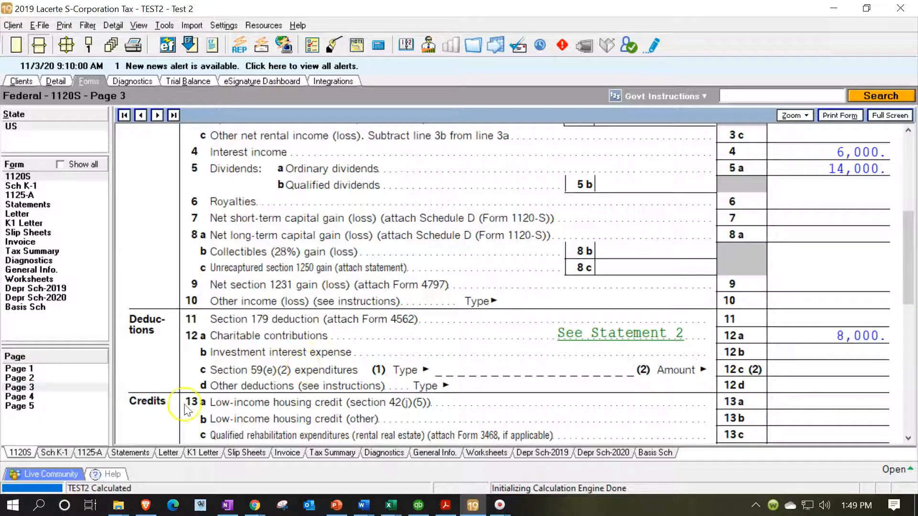
left_click(49, 407)
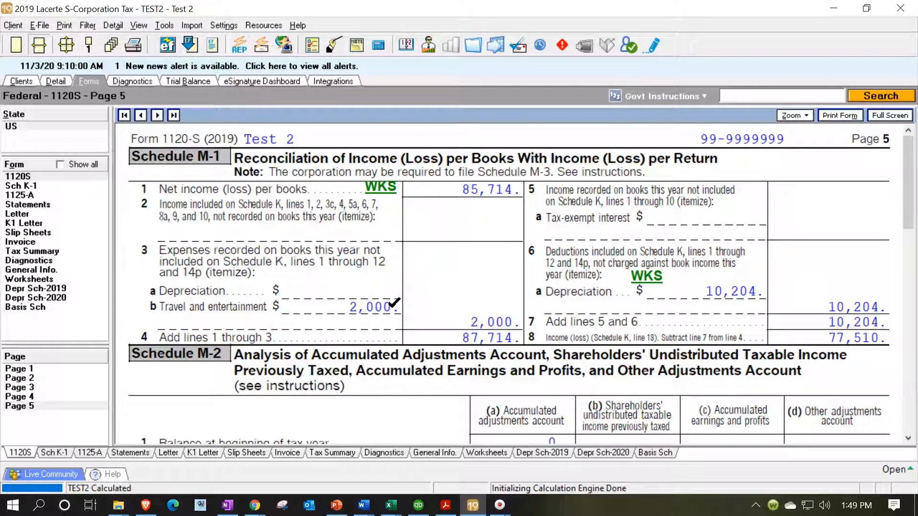
left_click(344, 307)
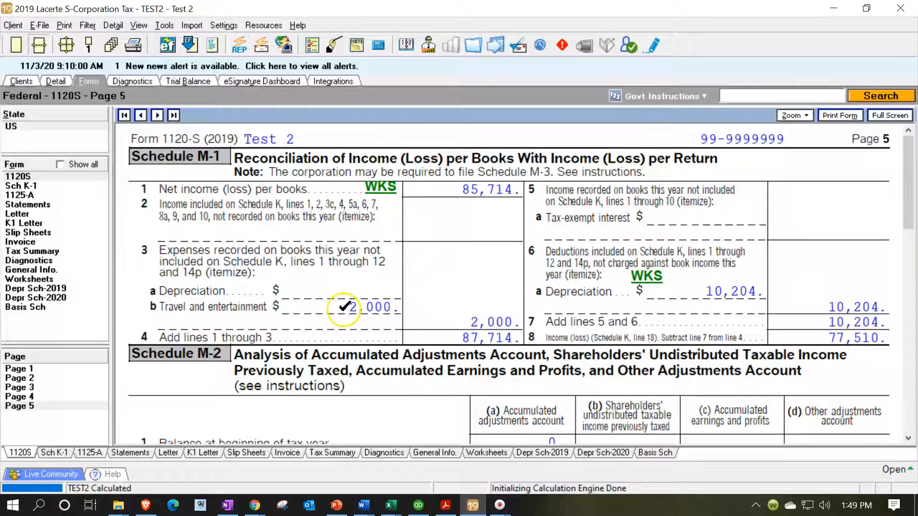